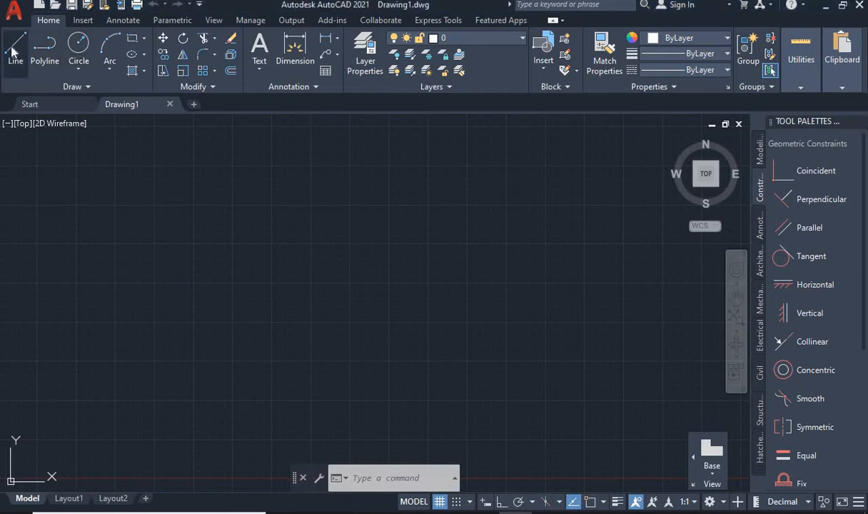
- Draw a roughly square closed outline of four freehand segments with the Line command in the middle of the drawing area
{"action": "left_click", "coordinate": [253, 216]}
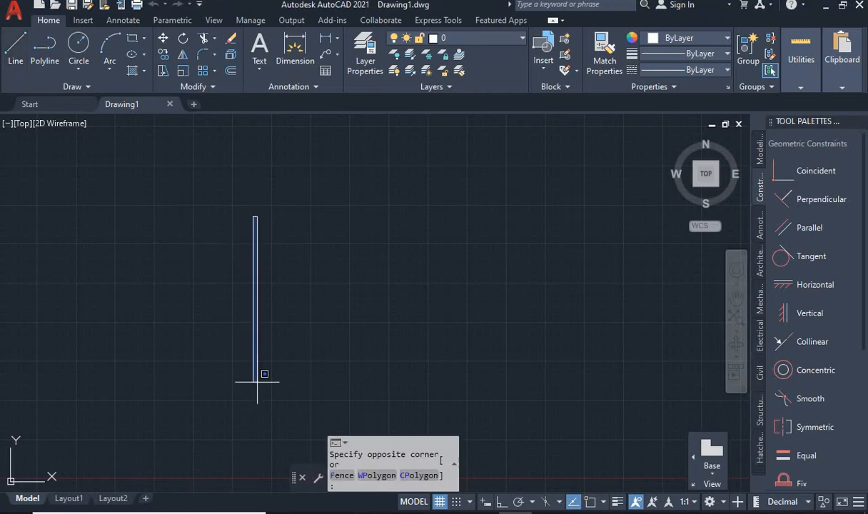
{"action": "left_click", "coordinate": [257, 384]}
{"action": "type", "text": "l"}
{"action": "key", "text": "Return"}
{"action": "left_click", "coordinate": [311, 194]}
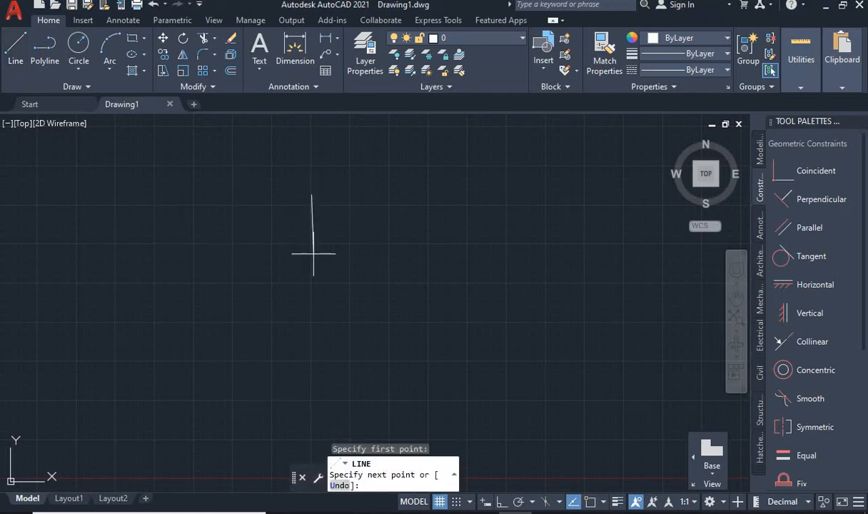
{"action": "left_click", "coordinate": [311, 353]}
{"action": "left_click", "coordinate": [459, 355]}
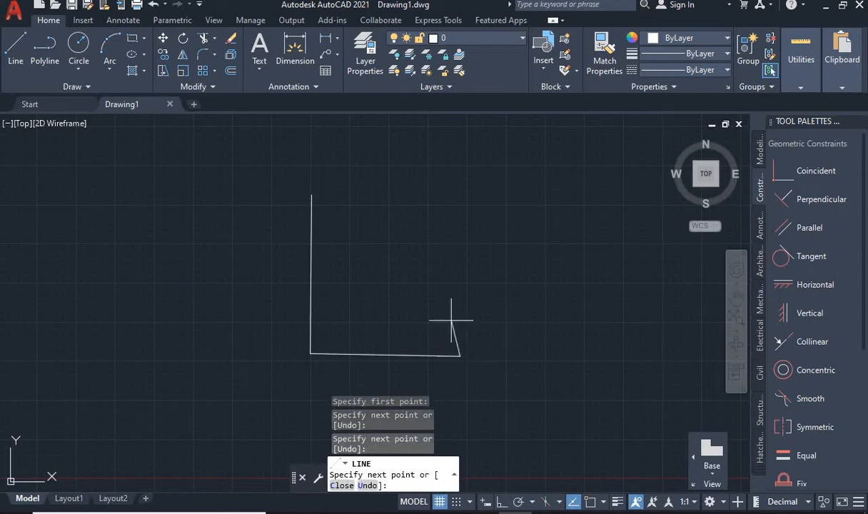
{"action": "left_click", "coordinate": [464, 192]}
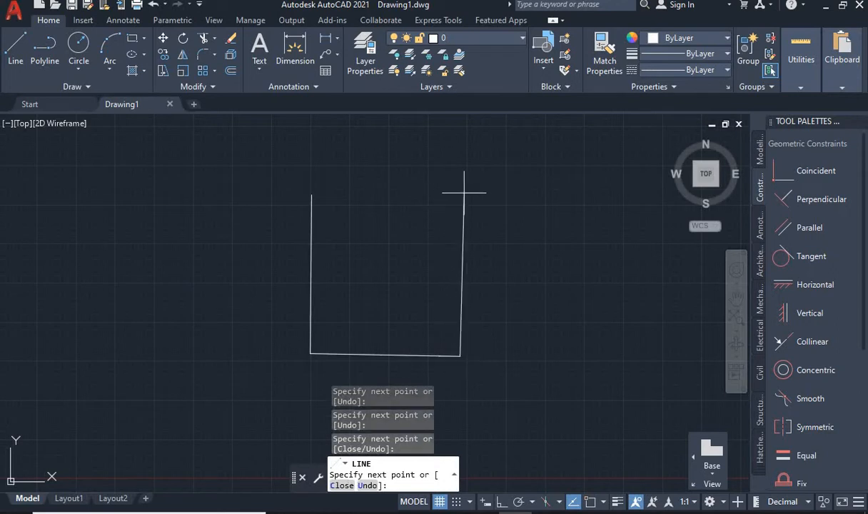
{"action": "left_click", "coordinate": [309, 195]}
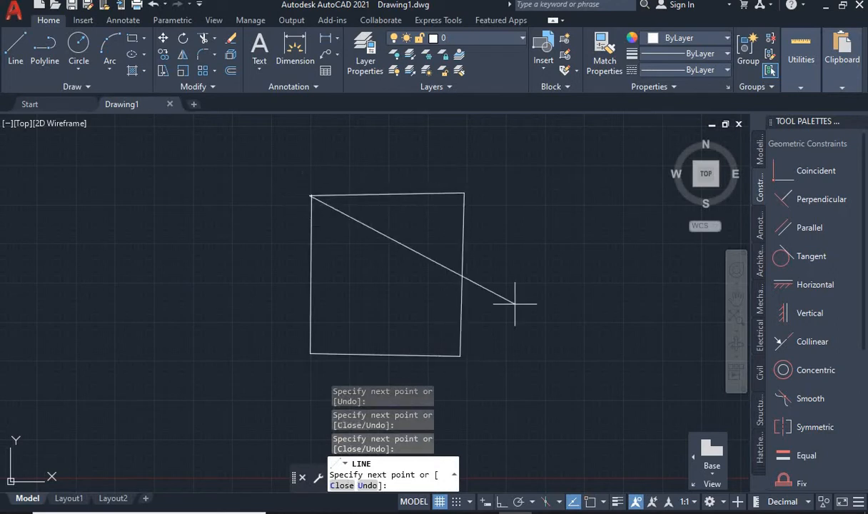
{"action": "key", "text": "Escape"}
{"action": "key", "text": "Escape"}
{"action": "key", "text": "Escape"}
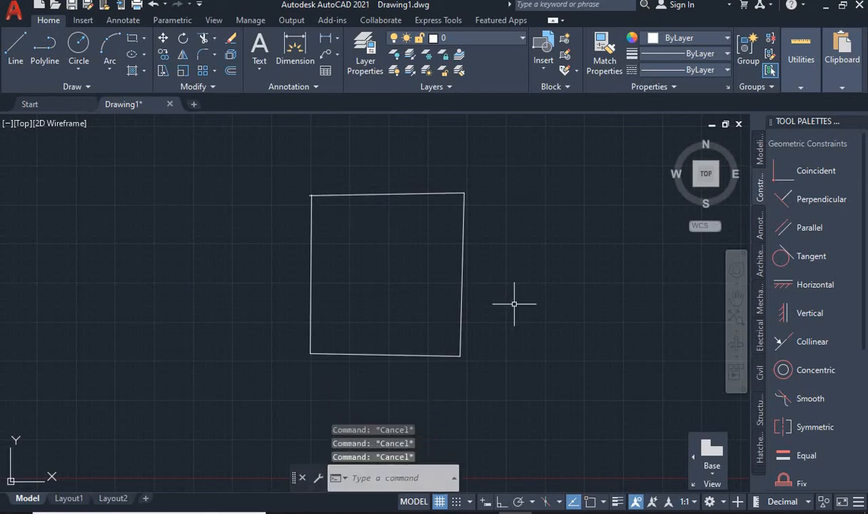
- Draw a smaller, irregular four-sided outline with freehand Line segments beside the lower-left part of the square outline
{"action": "type", "text": "1"}
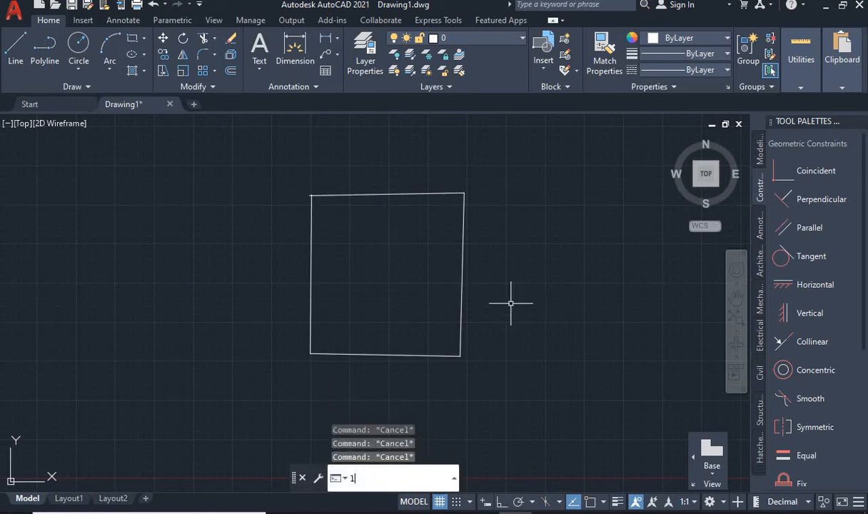
{"action": "key", "text": "Return"}
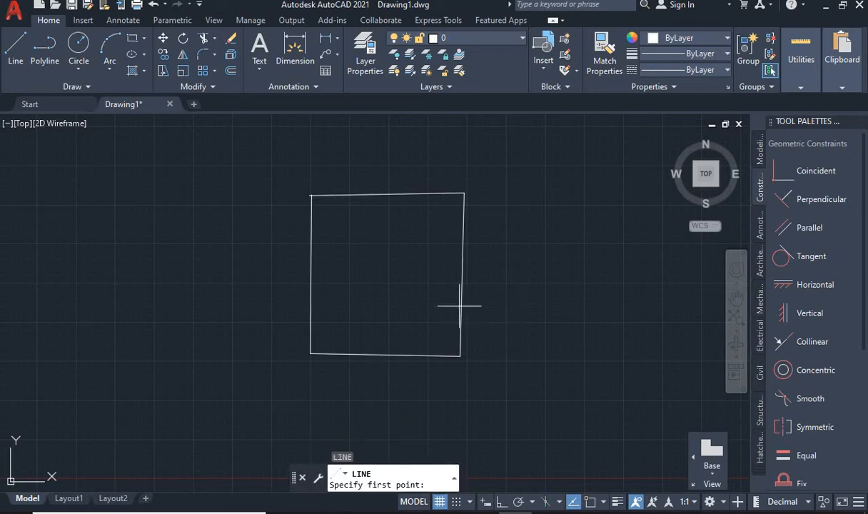
{"action": "left_click", "coordinate": [170, 286]}
{"action": "left_click", "coordinate": [266, 288]}
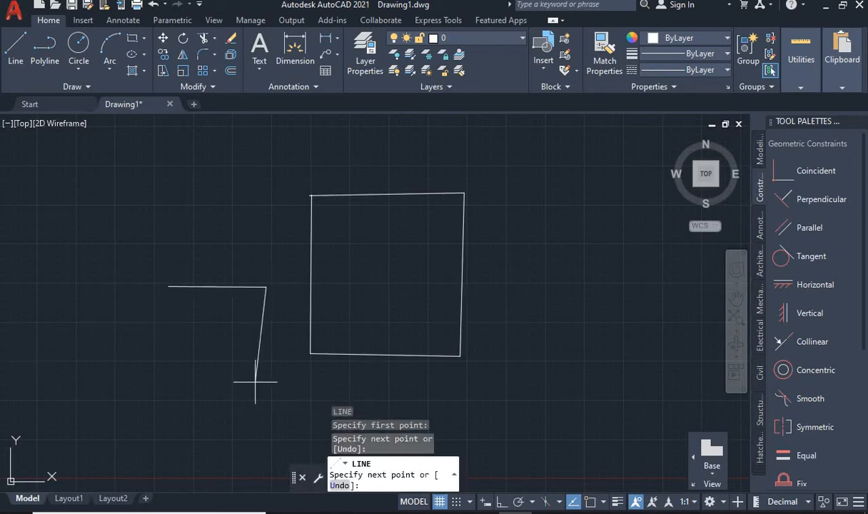
{"action": "left_click", "coordinate": [254, 395]}
{"action": "left_click", "coordinate": [143, 408]}
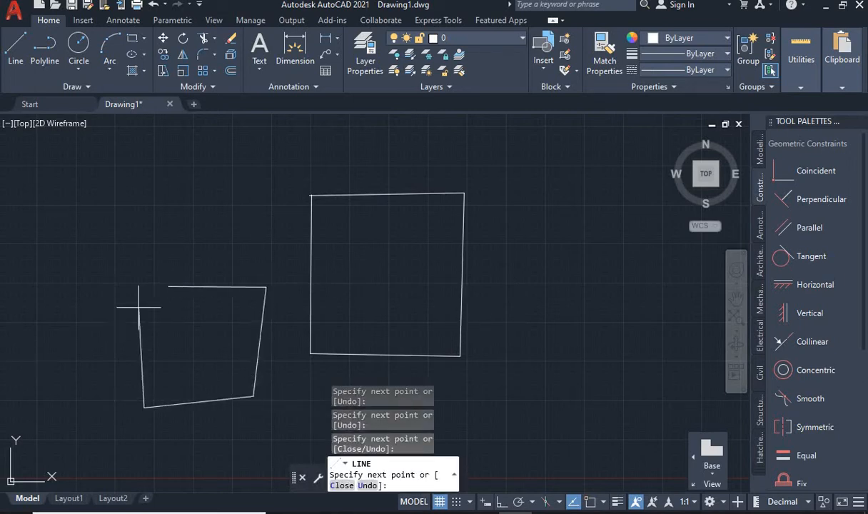
{"action": "left_click", "coordinate": [179, 287]}
- Continue the line chain as an inward-winding spiral of freehand segments inside the smaller outline and end the command
{"action": "left_click", "coordinate": [185, 361]}
{"action": "left_click", "coordinate": [243, 361]}
{"action": "left_click", "coordinate": [248, 302]}
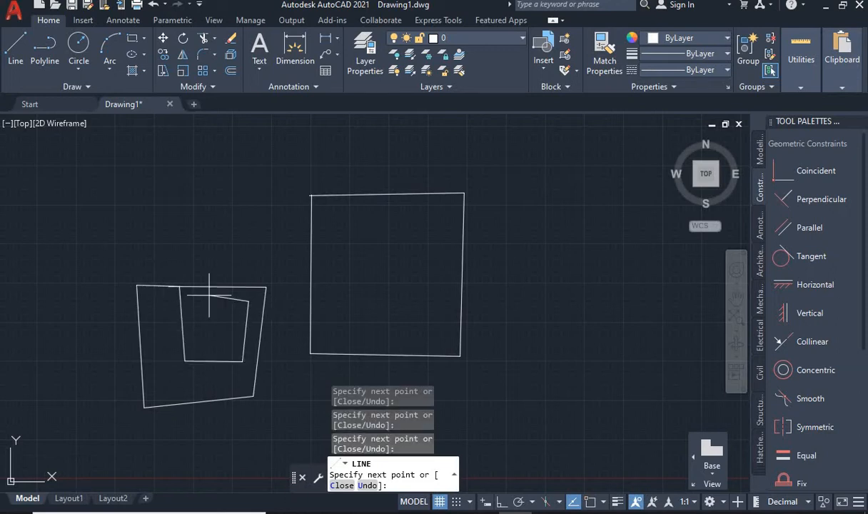
{"action": "left_click", "coordinate": [204, 301]}
{"action": "left_click", "coordinate": [195, 343]}
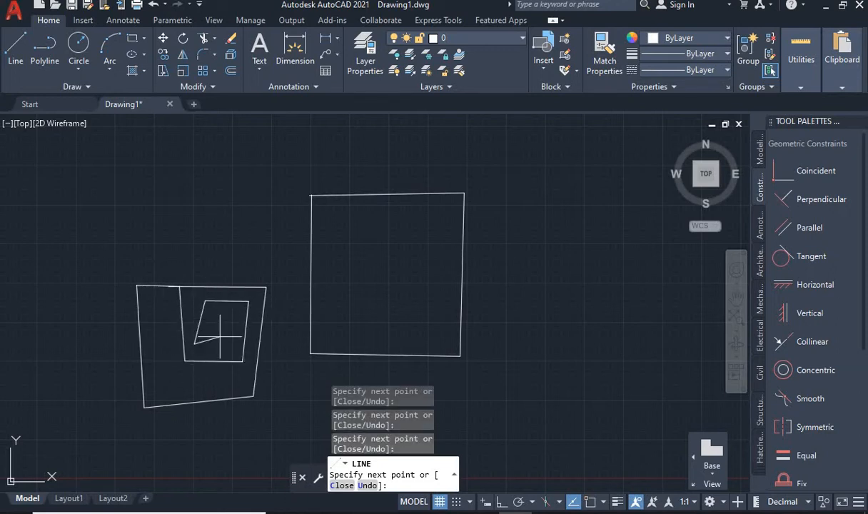
{"action": "key", "text": "Escape"}
{"action": "key", "text": "Escape"}
{"action": "key", "text": "Escape"}
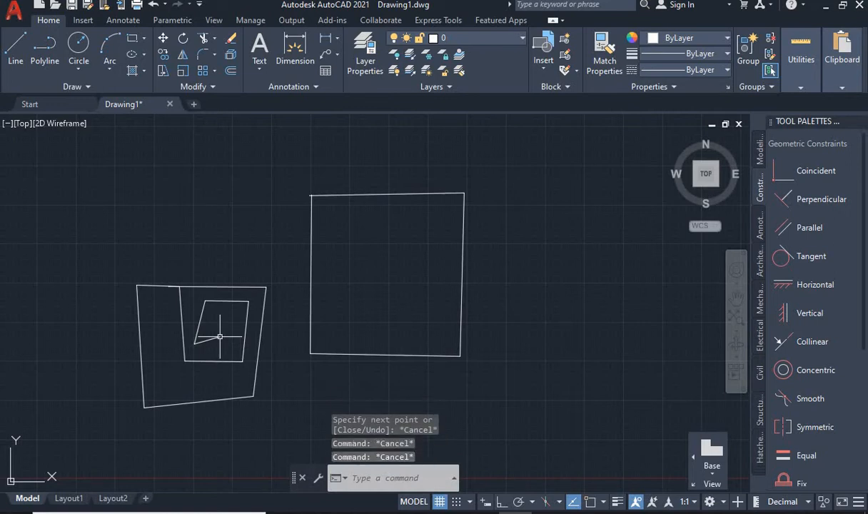
- Erase all the freehand lines from the drawing and turn on Ortho mode
{"action": "left_click", "coordinate": [523, 426]}
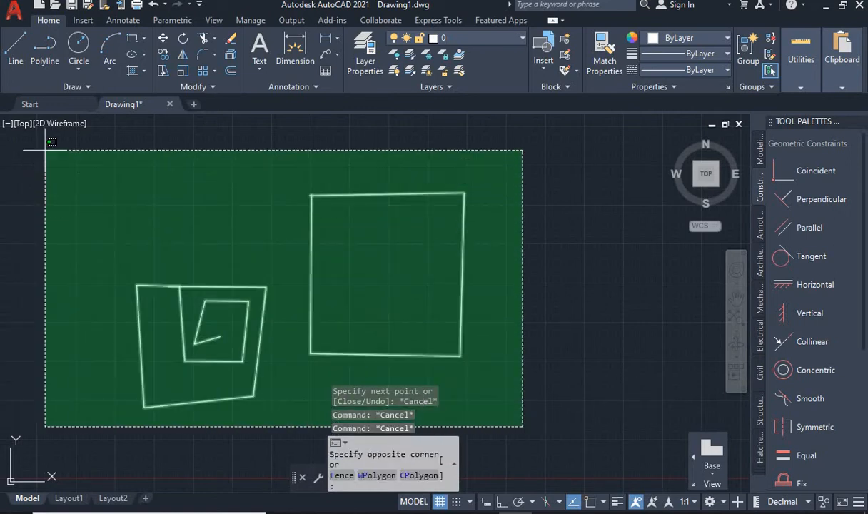
{"action": "left_click", "coordinate": [45, 150]}
{"action": "key", "text": "Delete"}
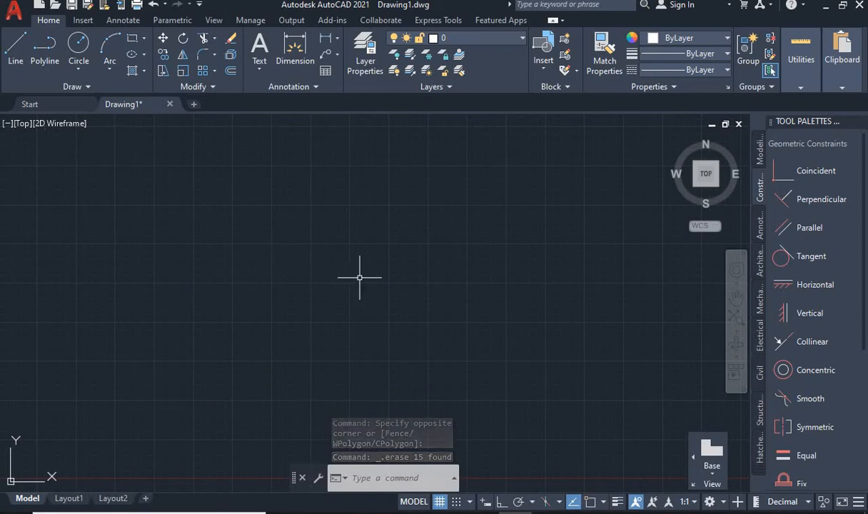
{"action": "left_click", "coordinate": [500, 502]}
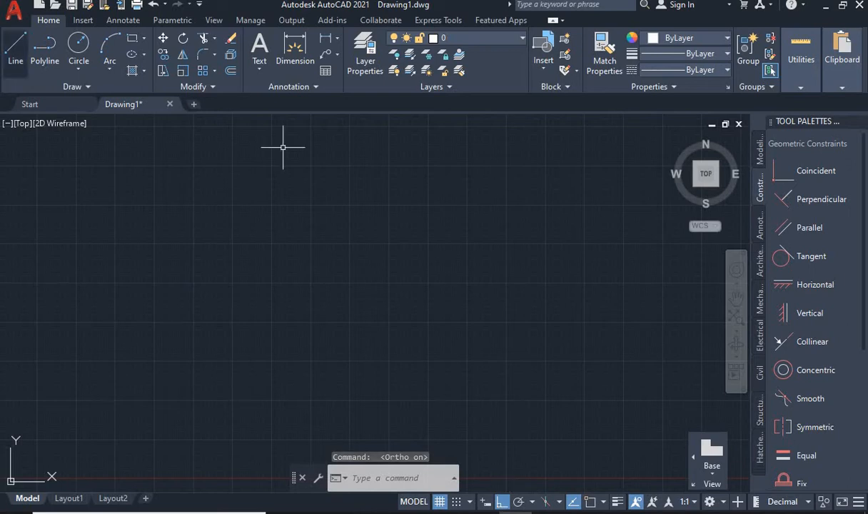
- Draw four orthogonal Line segments as an open rectangular outline, with a top side about 11.6 units long extending past the starting edge
{"action": "type", "text": "l"}
{"action": "key", "text": "Return"}
{"action": "left_click", "coordinate": [348, 209]}
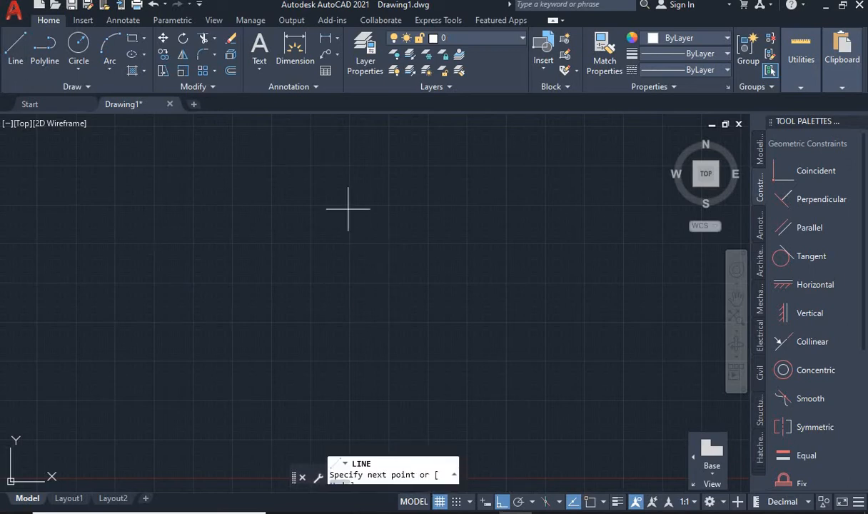
{"action": "left_click", "coordinate": [349, 341]}
{"action": "left_click", "coordinate": [502, 341]}
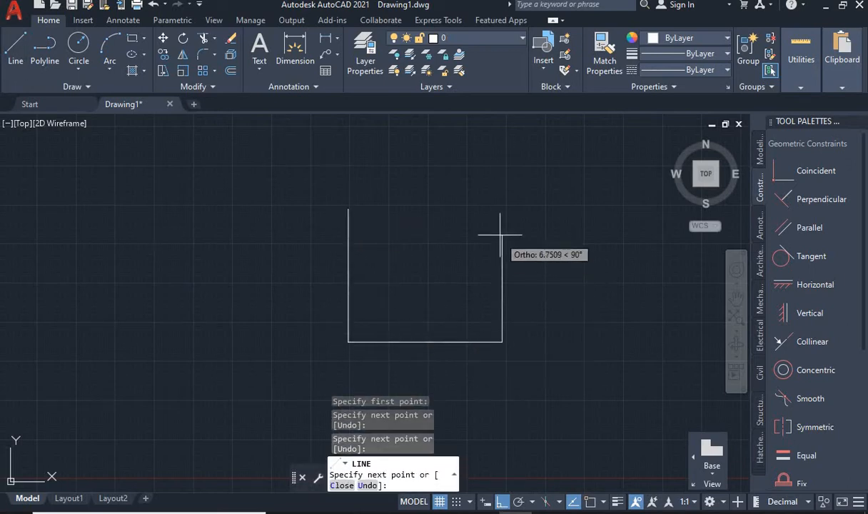
{"action": "left_click", "coordinate": [502, 203]}
{"action": "left_click", "coordinate": [321, 203]}
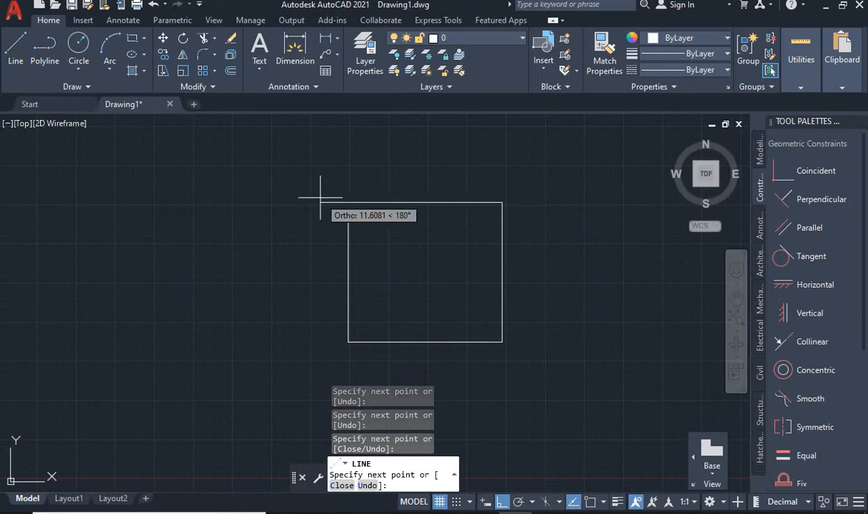
- Extend the line chain with stepped orthogonal segments to the left of the rectangle, over its top and back into its right side
{"action": "left_click", "coordinate": [320, 333]}
{"action": "left_click", "coordinate": [233, 333]}
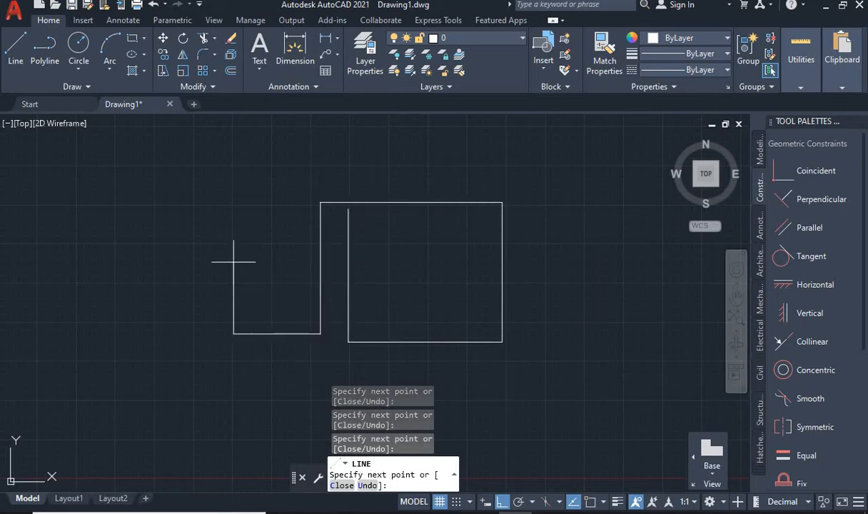
{"action": "left_click", "coordinate": [233, 187]}
{"action": "left_click", "coordinate": [233, 272]}
{"action": "left_click", "coordinate": [288, 272]}
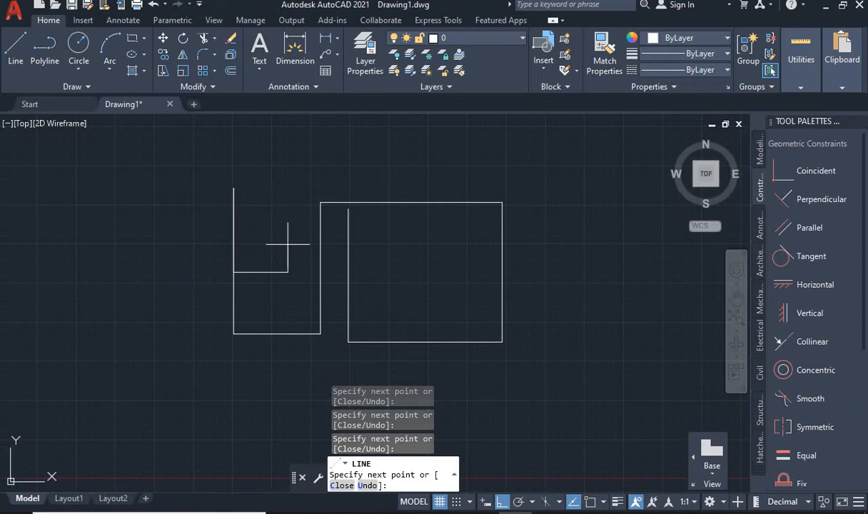
{"action": "left_click", "coordinate": [288, 165]}
{"action": "left_click", "coordinate": [536, 165]}
{"action": "left_click", "coordinate": [536, 290]}
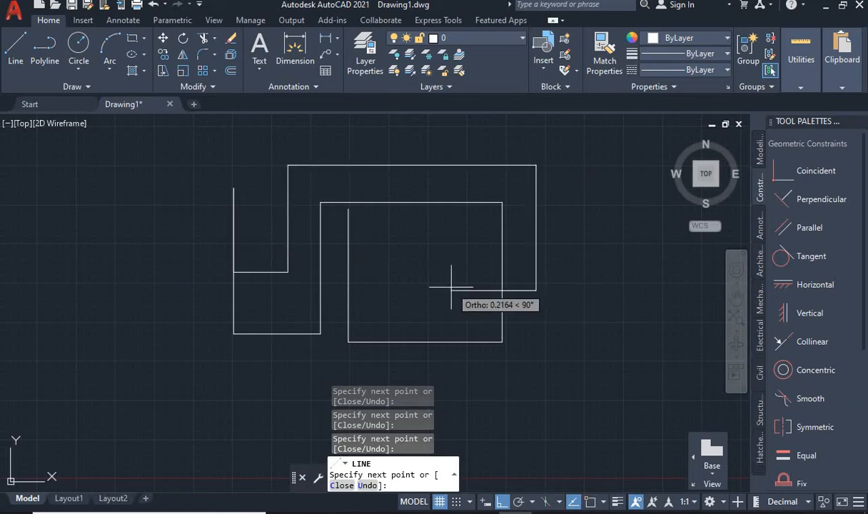
{"action": "key", "text": "Escape"}
{"action": "key", "text": "Escape"}
{"action": "key", "text": "Escape"}
{"action": "key", "text": "Escape"}
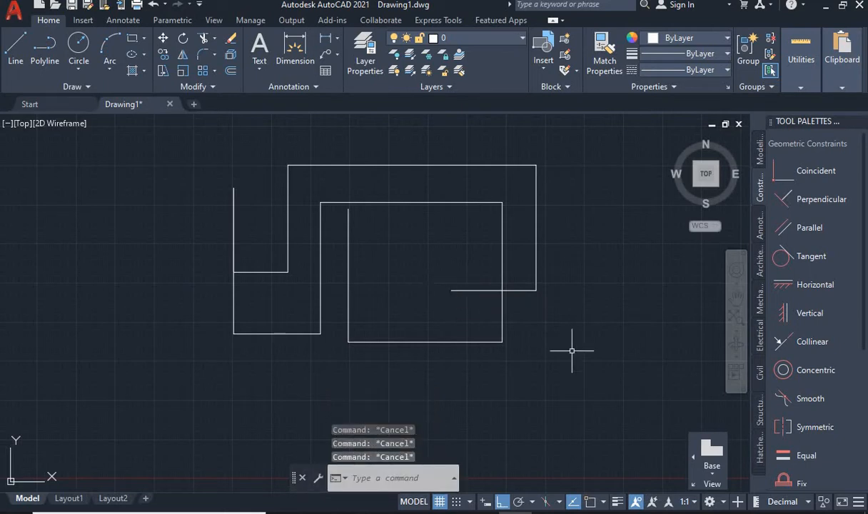
- Clear the stepped lines from the drawing and draw a square with 5-unit sides from the origin 0,0 using the Line command
{"action": "left_click", "coordinate": [580, 394]}
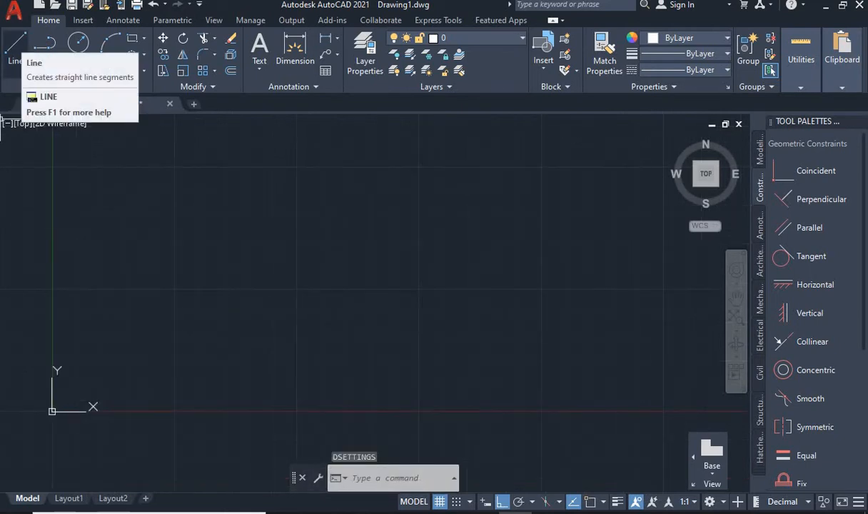
{"action": "left_click", "coordinate": [16, 45]}
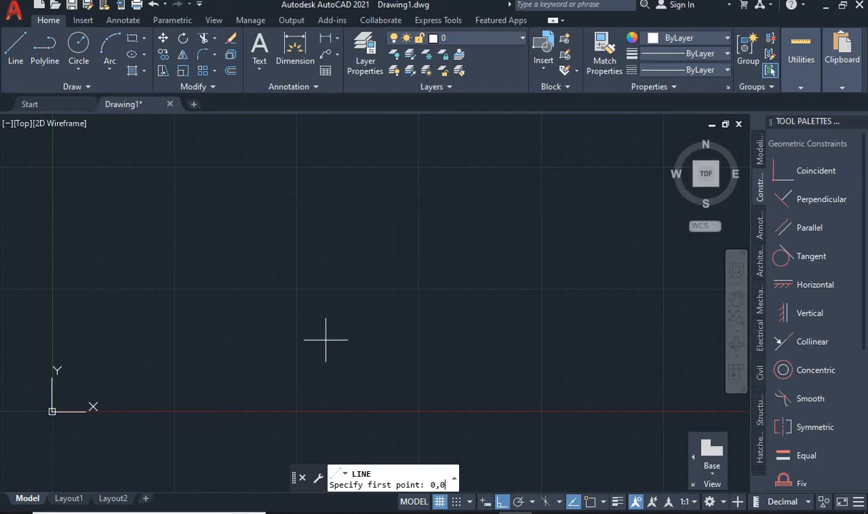
{"action": "type", "text": "0,0"}
{"action": "key", "text": "Return"}
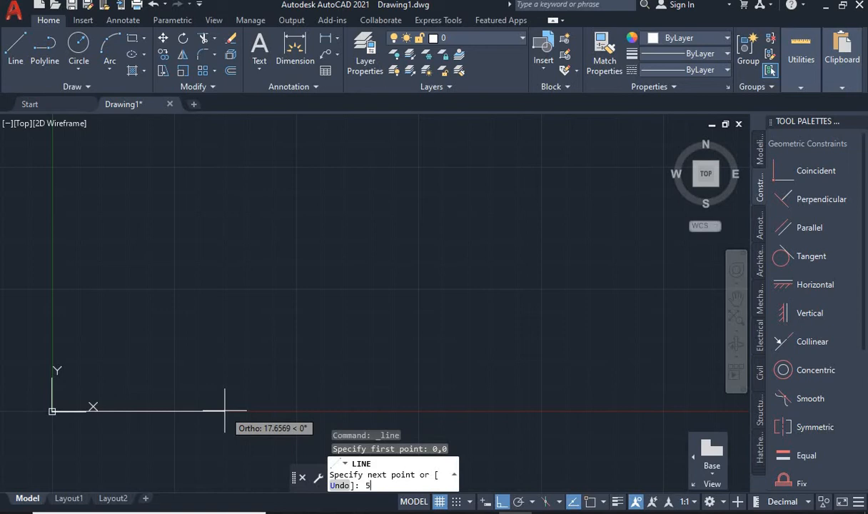
{"action": "key", "text": "Return"}
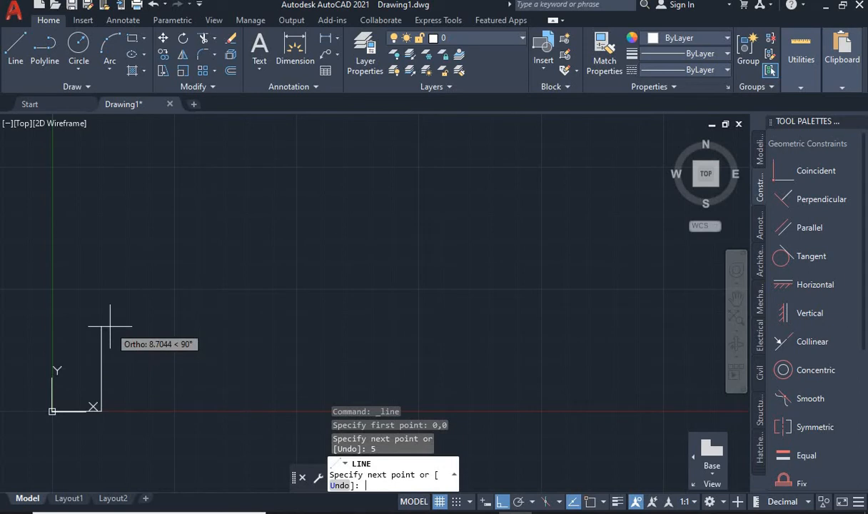
{"action": "type", "text": "5"}
{"action": "key", "text": "Return"}
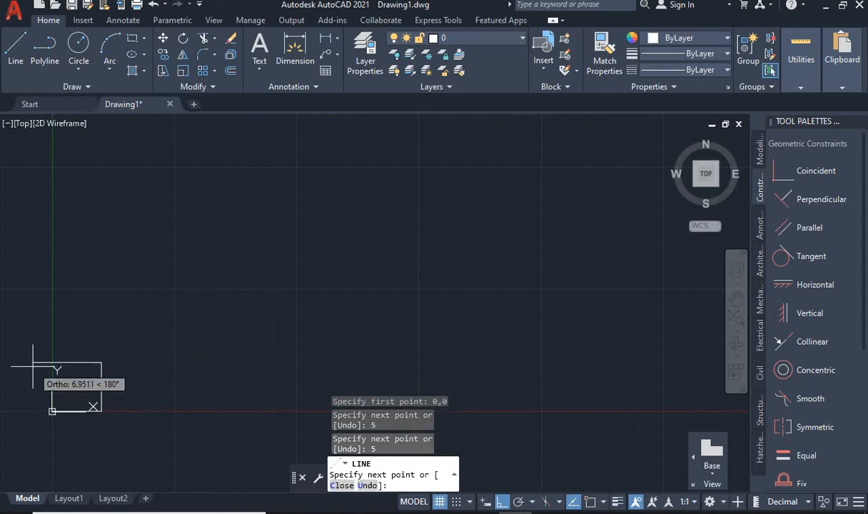
{"action": "type", "text": "5"}
{"action": "key", "text": "Return"}
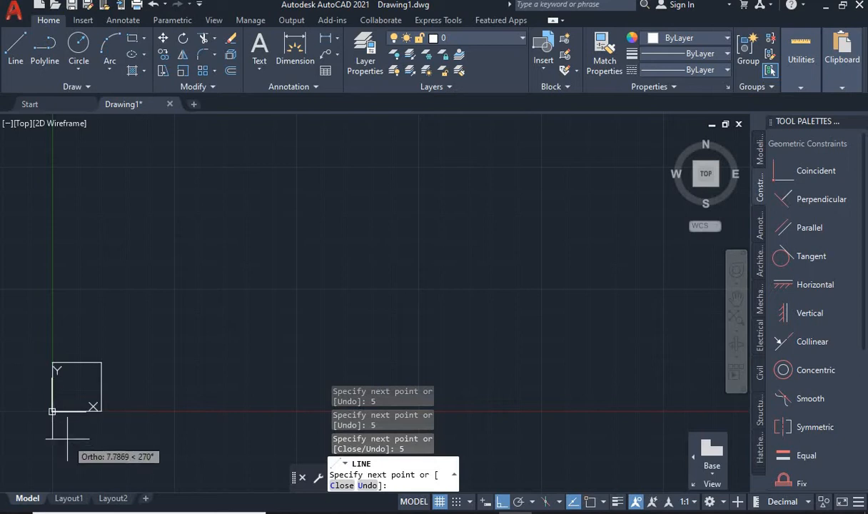
{"action": "type", "text": "5"}
{"action": "key", "text": "Return"}
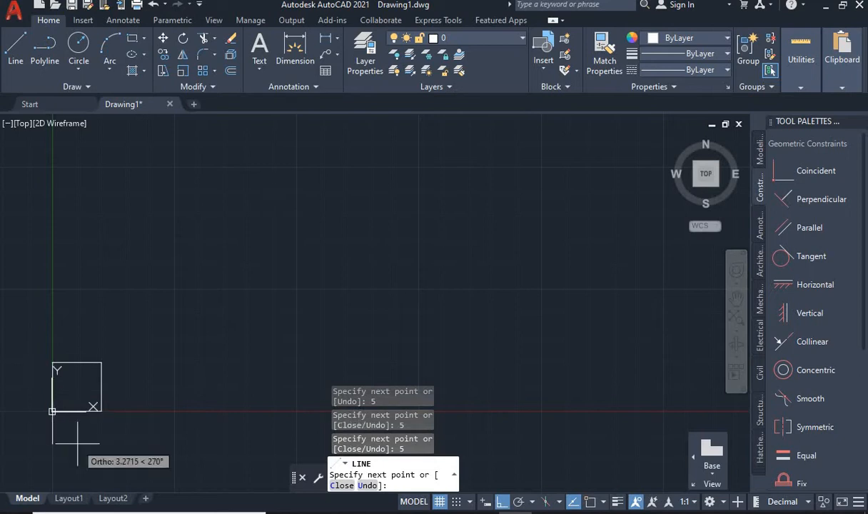
{"action": "key", "text": "Escape"}
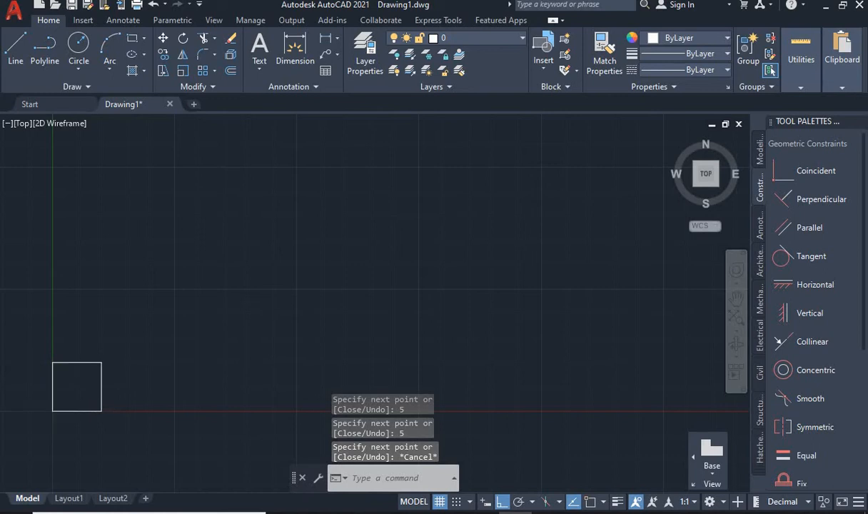
- Draw a closed-looking rectangular Polyline to the right of the square, about 11.8 units wide, using orthogonal segments
{"action": "scroll", "coordinate": [225, 305], "scroll_direction": "up", "scroll_amount": 3}
{"action": "mouse_move", "coordinate": [234, 388]}
{"action": "middle_mouse_down"}
{"action": "mouse_move", "coordinate": [450, 360]}
{"action": "mouse_move", "coordinate": [429, 355]}
{"action": "middle_mouse_up"}
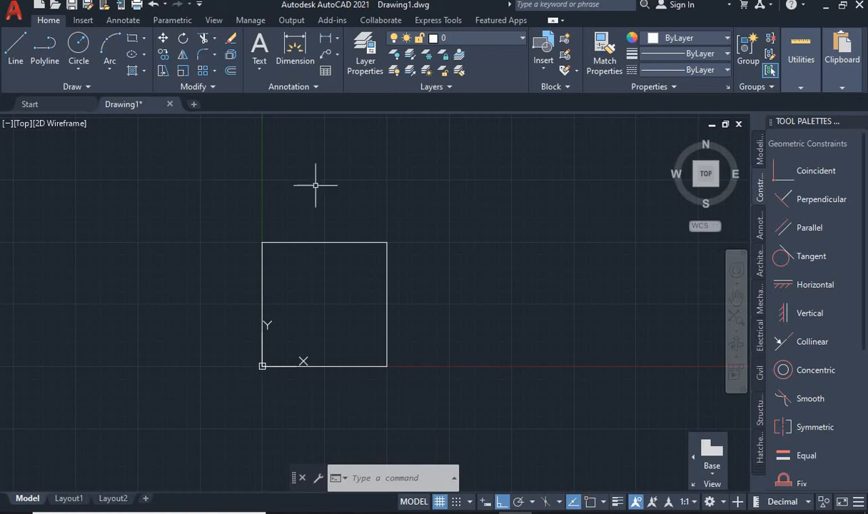
{"action": "scroll", "coordinate": [378, 292], "scroll_direction": "down", "scroll_amount": 4}
{"action": "middle_click_drag", "start_coordinate": [451, 297], "coordinate": [233, 397]}
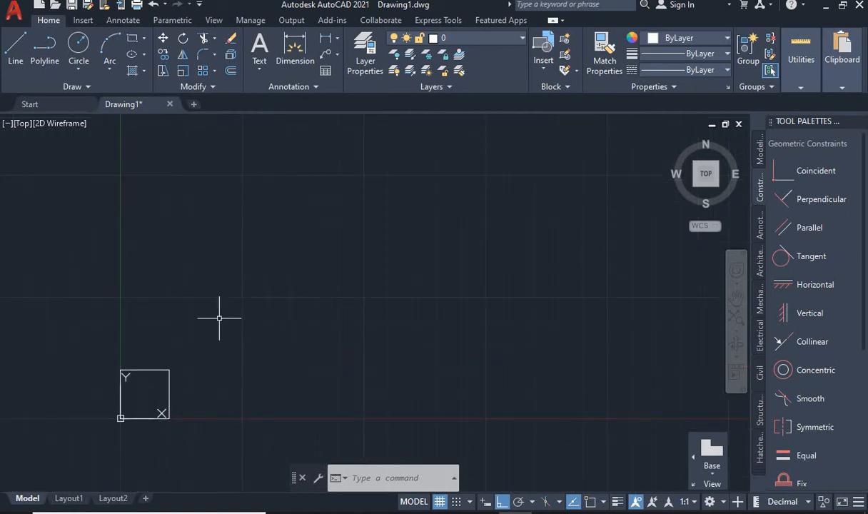
{"action": "left_click", "coordinate": [41, 50]}
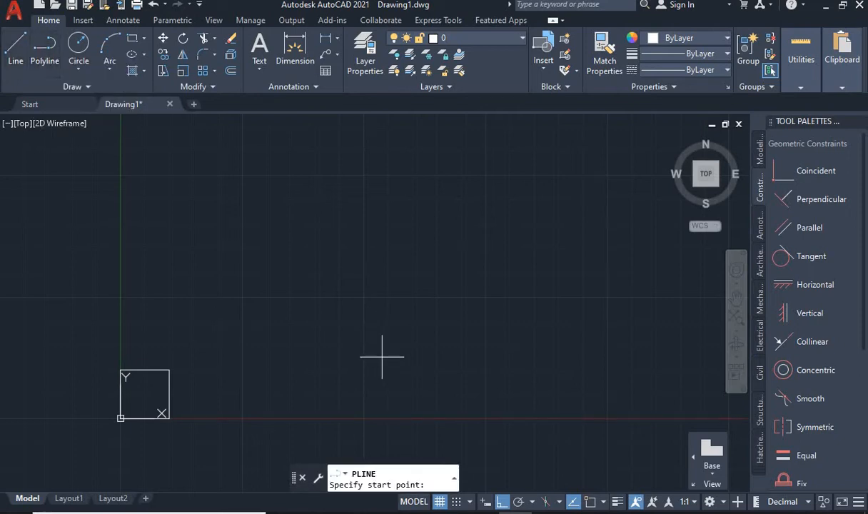
{"action": "left_click", "coordinate": [328, 383]}
{"action": "left_click", "coordinate": [327, 298]}
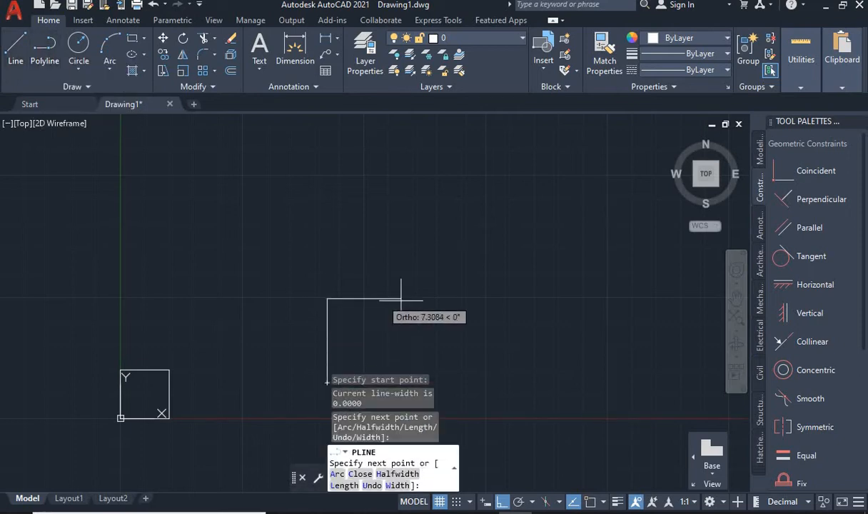
{"action": "left_click", "coordinate": [443, 299]}
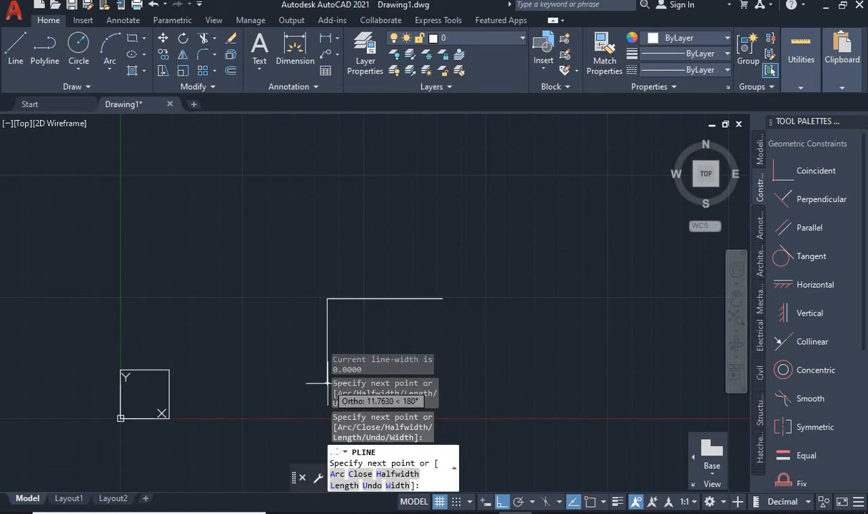
{"action": "left_click", "coordinate": [443, 380]}
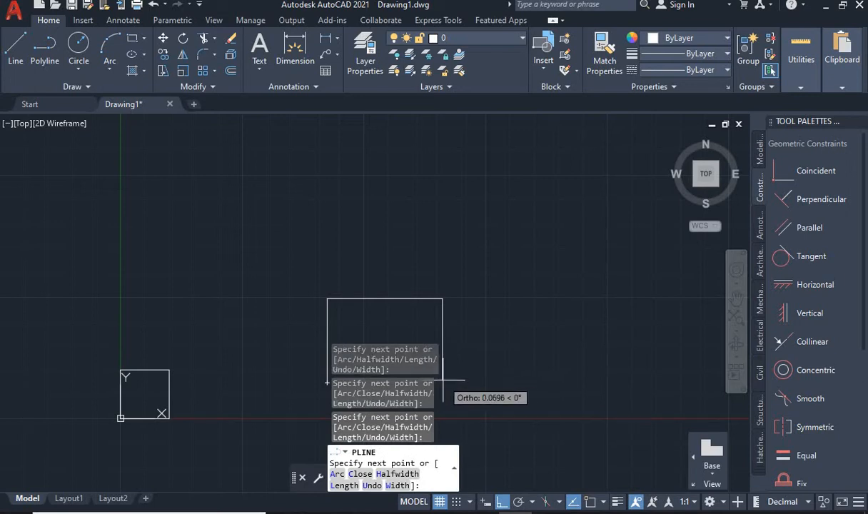
{"action": "left_click", "coordinate": [328, 380]}
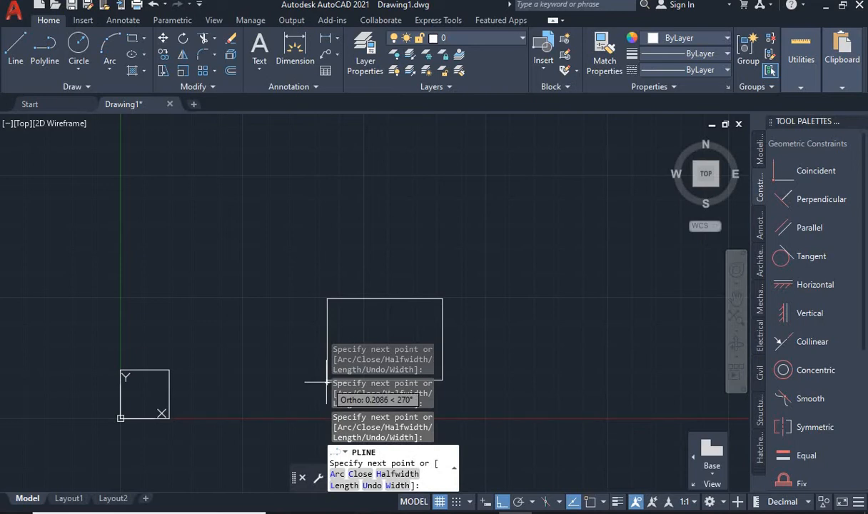
{"action": "key", "text": "Escape"}
{"action": "key", "text": "Escape"}
{"action": "key", "text": "Escape"}
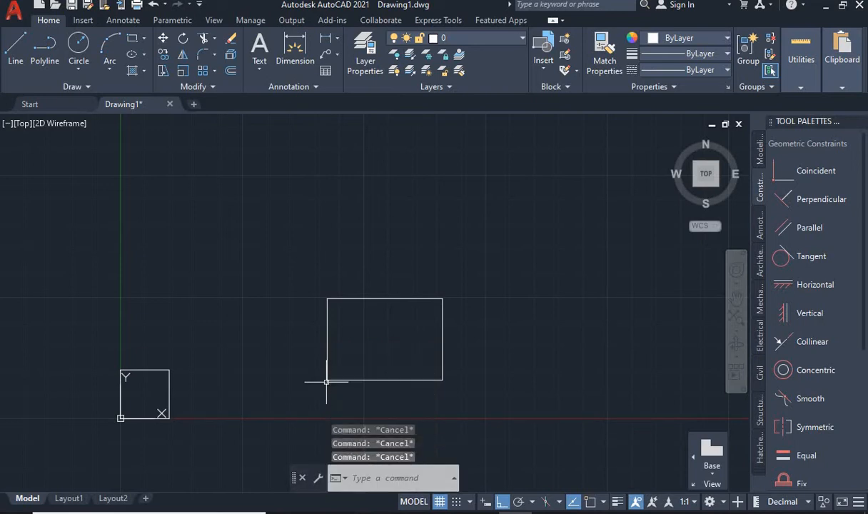
- Select the polyline rectangle and each of the square's four lines to compare how they select, and clear the selection
{"action": "scroll", "coordinate": [374, 320], "scroll_direction": "up", "scroll_amount": 4}
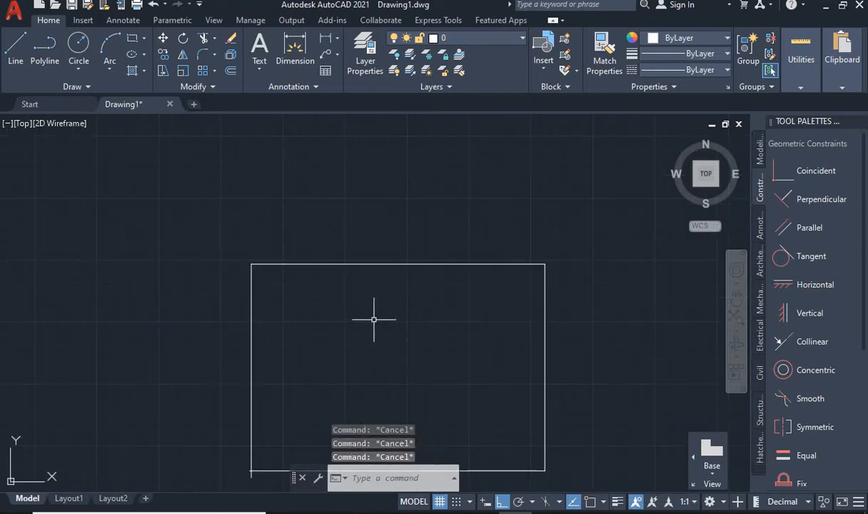
{"action": "scroll", "coordinate": [373, 319], "scroll_direction": "down", "scroll_amount": 6}
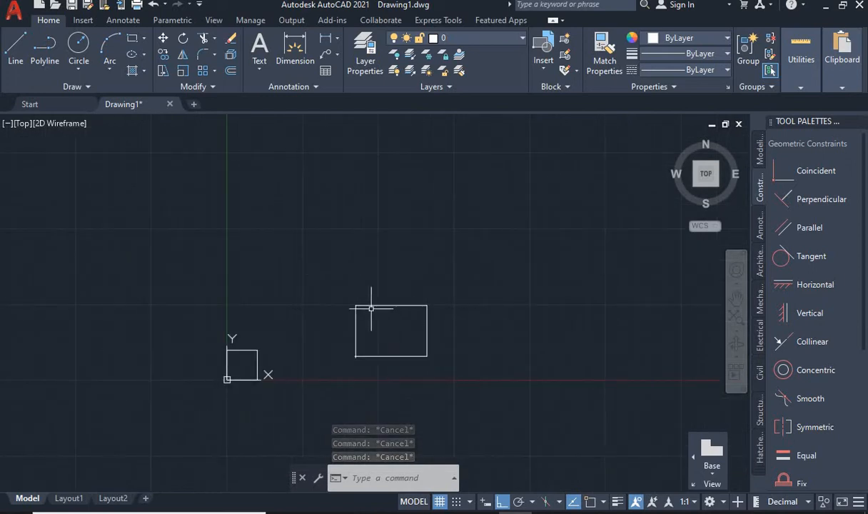
{"action": "scroll", "coordinate": [250, 372], "scroll_direction": "up", "scroll_amount": 4}
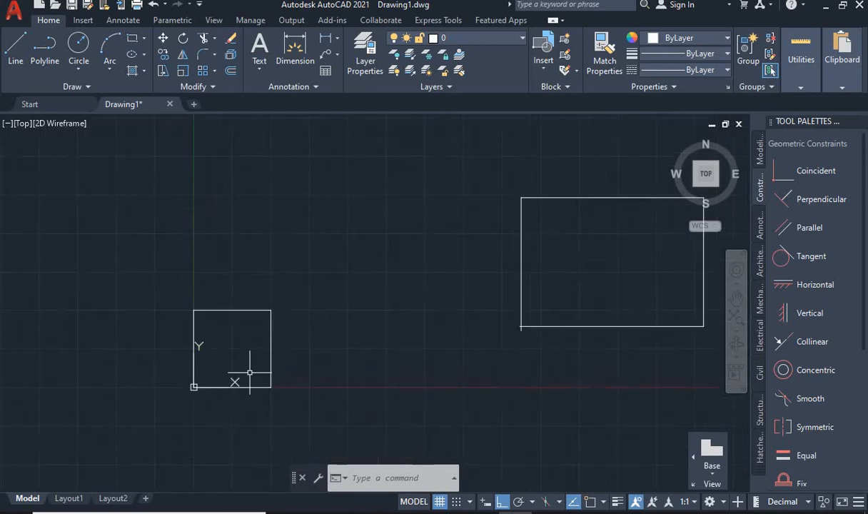
{"action": "scroll", "coordinate": [250, 372], "scroll_direction": "up", "scroll_amount": 2}
{"action": "middle_click_drag", "start_coordinate": [250, 372], "coordinate": [174, 355]}
{"action": "scroll", "coordinate": [174, 355], "scroll_direction": "down", "scroll_amount": 2}
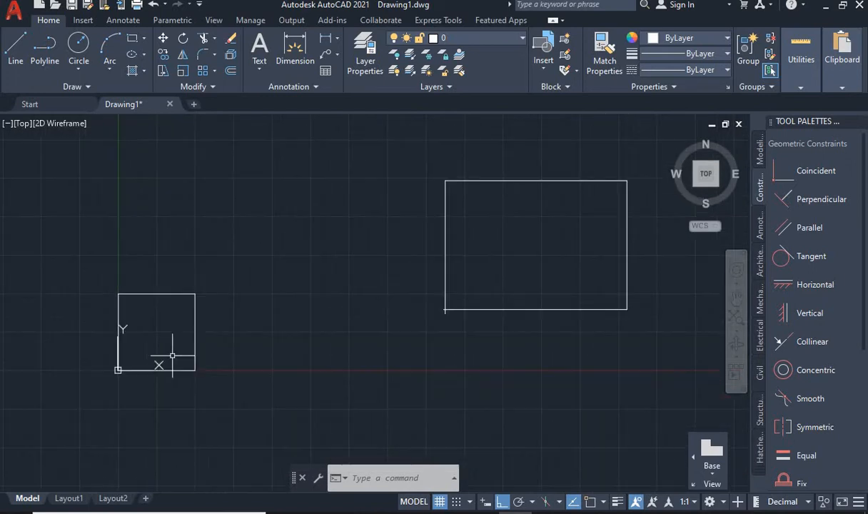
{"action": "left_click", "coordinate": [500, 309]}
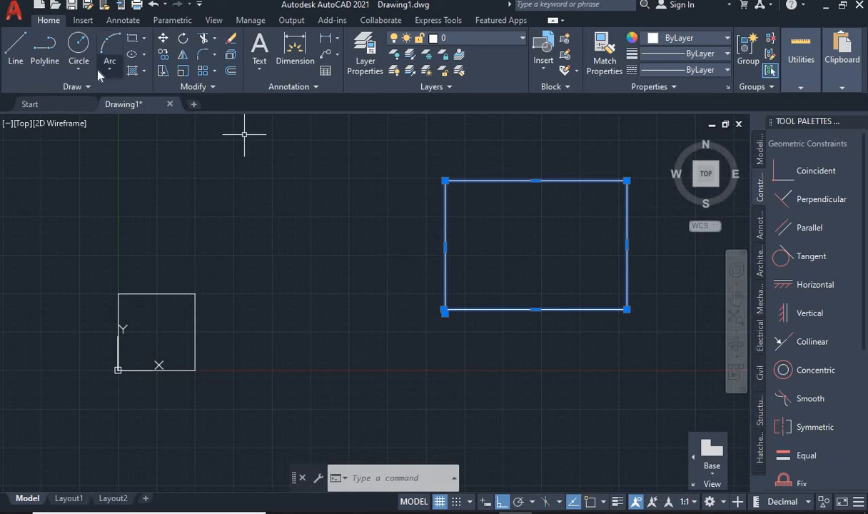
{"action": "left_click", "coordinate": [172, 367]}
{"action": "left_click", "coordinate": [196, 334]}
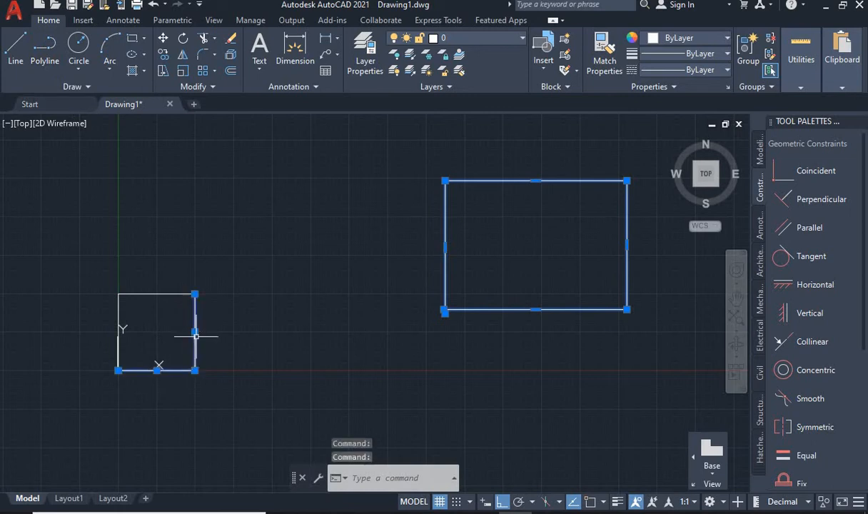
{"action": "left_click", "coordinate": [166, 293]}
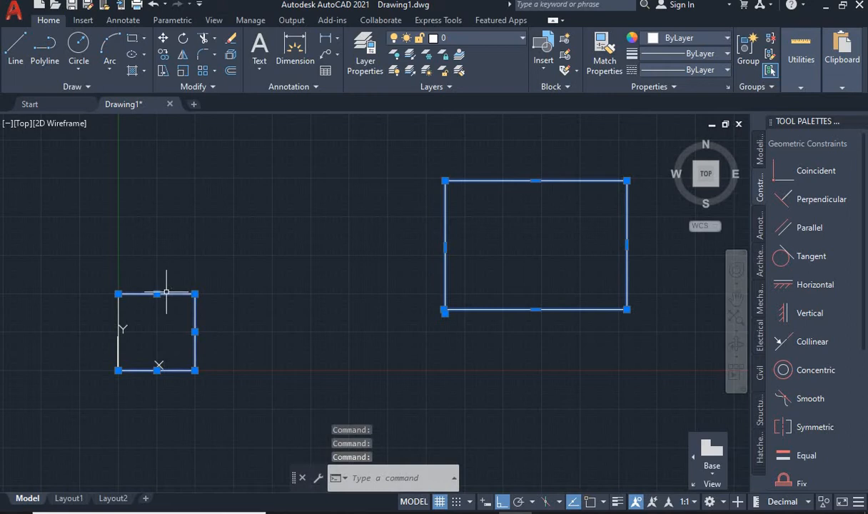
{"action": "left_click", "coordinate": [118, 333]}
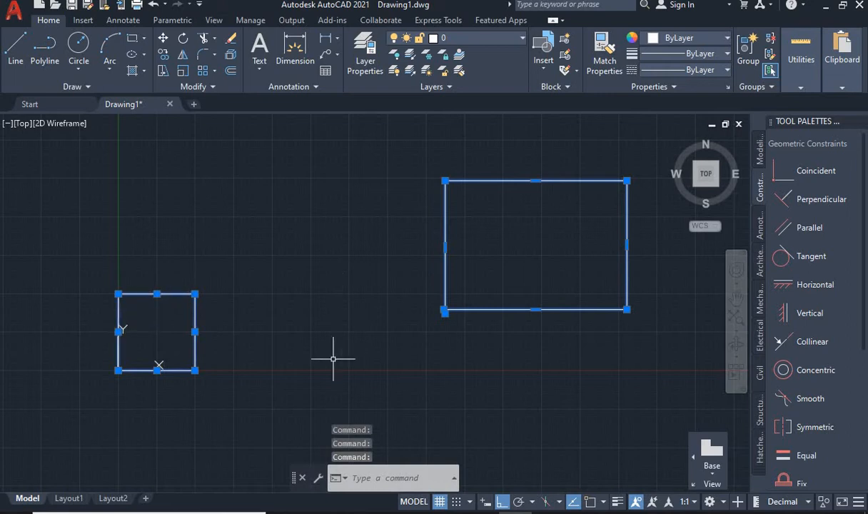
{"action": "key", "text": "Escape"}
{"action": "key", "text": "Escape"}
{"action": "key", "text": "Escape"}
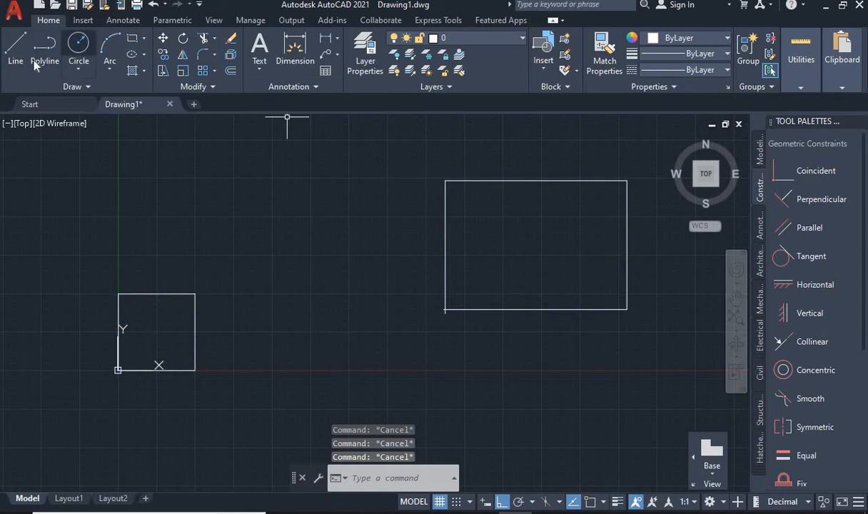
{"action": "scroll", "coordinate": [336, 242], "scroll_direction": "down", "scroll_amount": 2}
{"action": "middle_click_drag", "start_coordinate": [298, 258], "coordinate": [247, 281]}
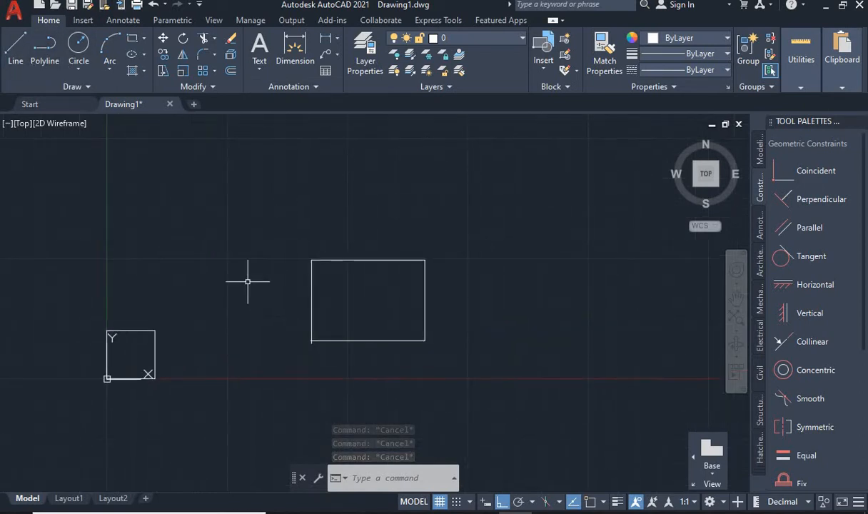
{"action": "left_click", "coordinate": [90, 66]}
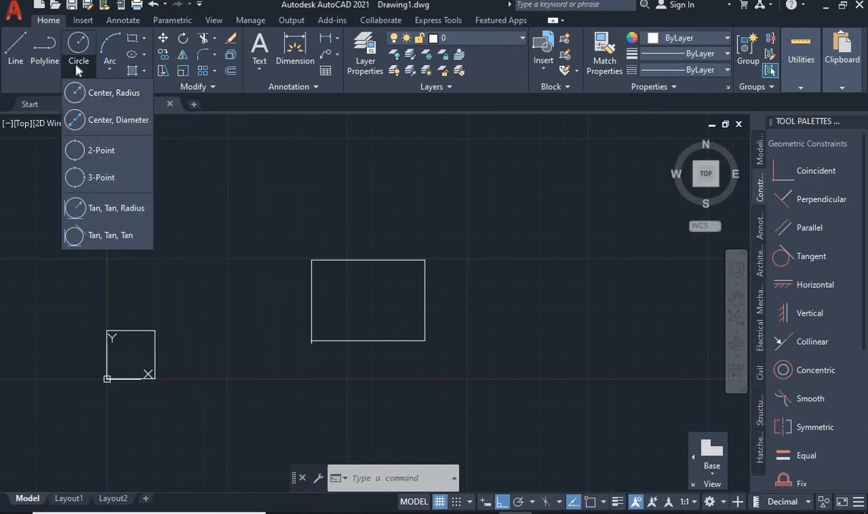
{"action": "type", "text": "c"}
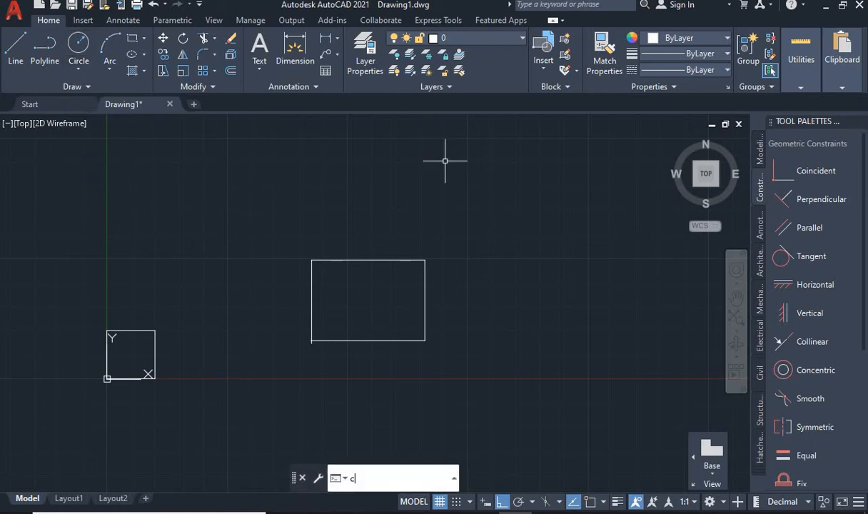
{"action": "key", "text": "Return"}
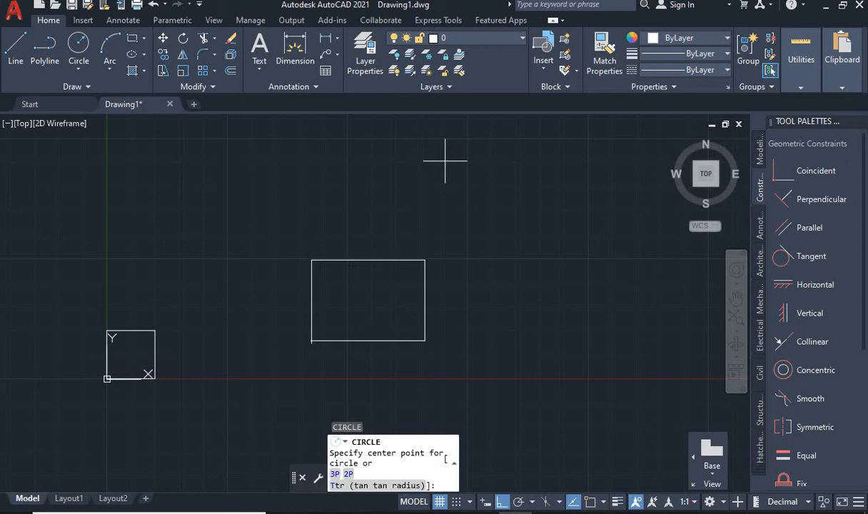
{"action": "key", "text": "Escape"}
{"action": "key", "text": "Escape"}
{"action": "key", "text": "Escape"}
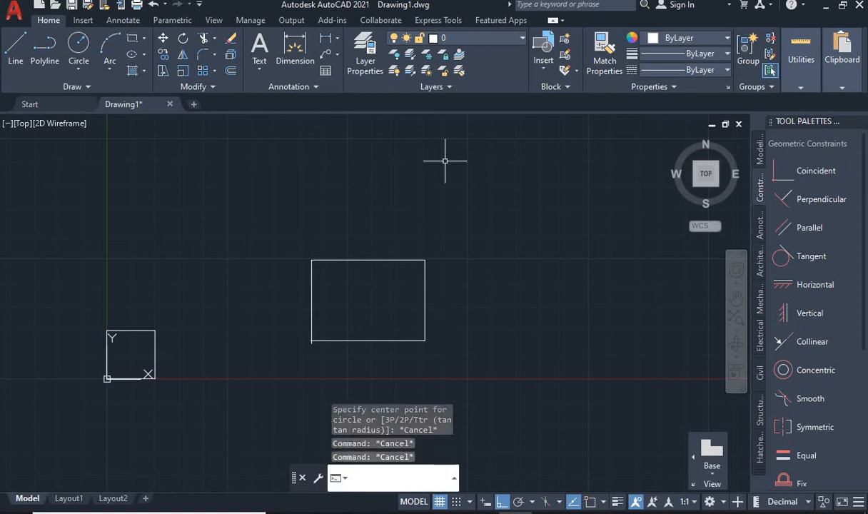
{"action": "key", "text": "Escape"}
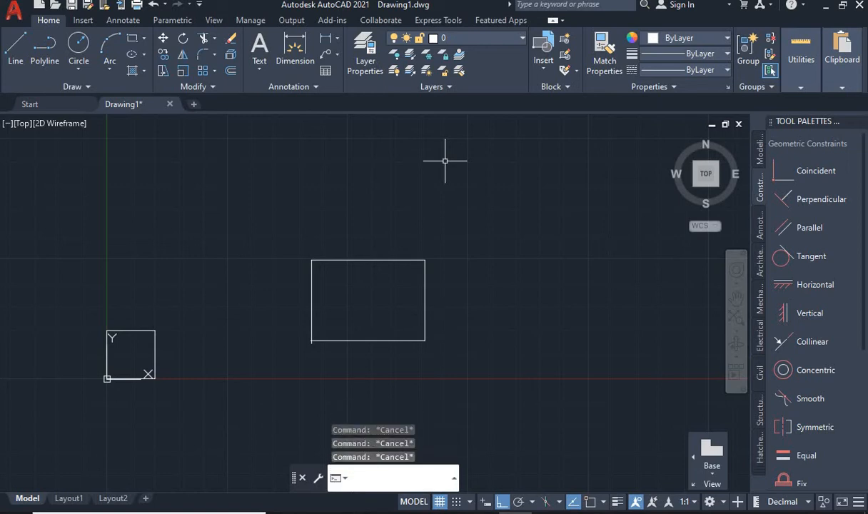
- Draw a circle by Center, Radius with its center at 15,15 and a radius of 7.5
{"action": "left_click", "coordinate": [79, 68]}
{"action": "left_click", "coordinate": [102, 93]}
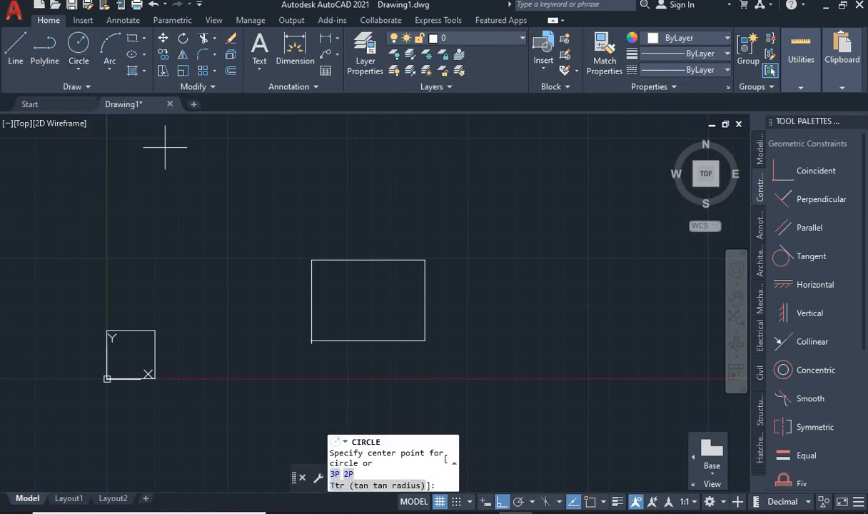
{"action": "scroll", "coordinate": [497, 286], "scroll_direction": "down", "scroll_amount": 2}
{"action": "middle_click_drag", "start_coordinate": [498, 286], "coordinate": [346, 349]}
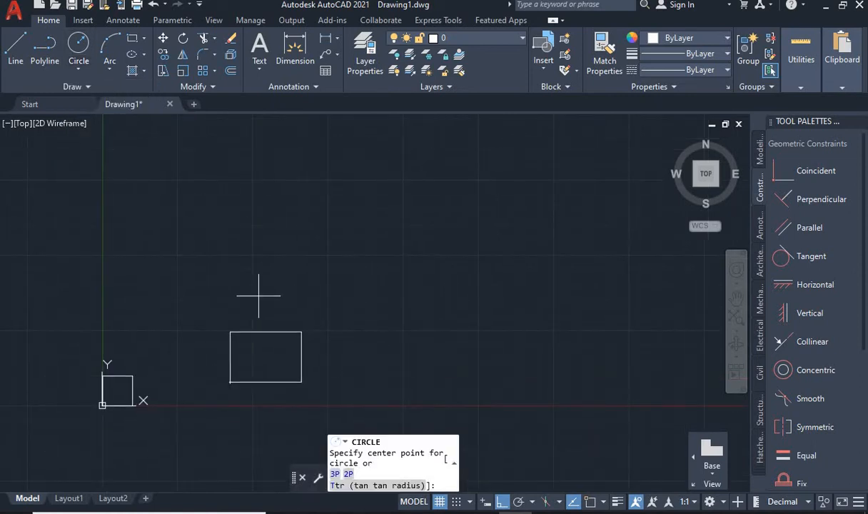
{"action": "scroll", "coordinate": [145, 355], "scroll_direction": "up", "scroll_amount": 2}
{"action": "middle_click_drag", "start_coordinate": [164, 355], "coordinate": [304, 321]}
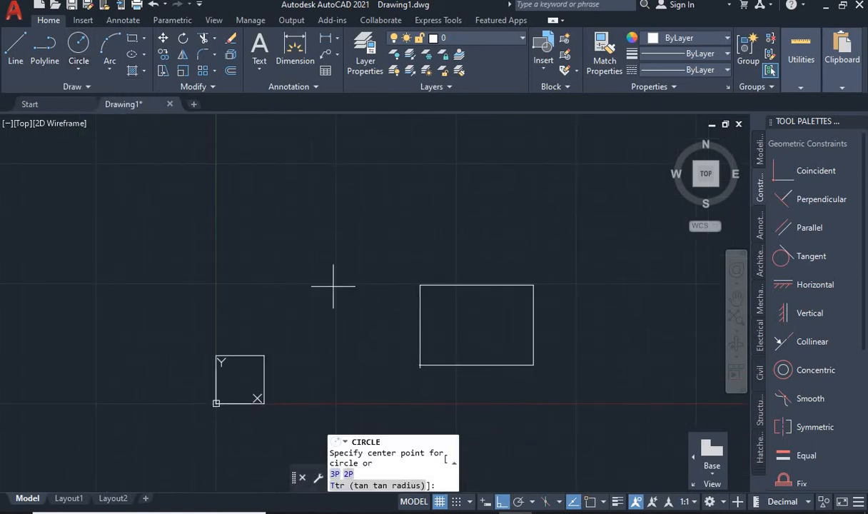
{"action": "type", "text": "15,15"}
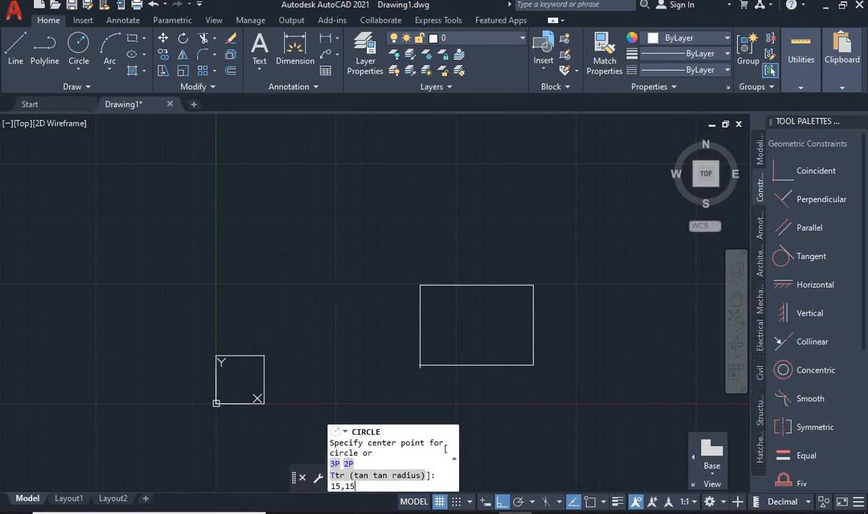
{"action": "key", "text": "Return"}
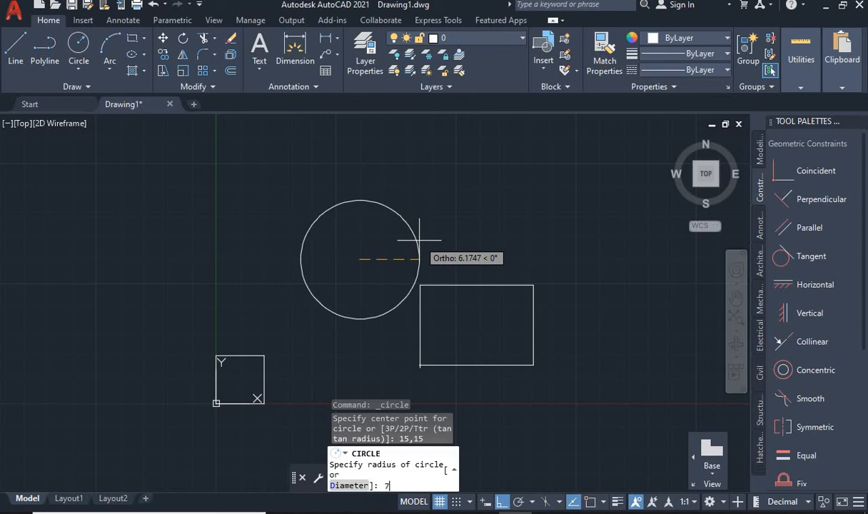
{"action": "type", "text": "7.5"}
{"action": "key", "text": "Return"}
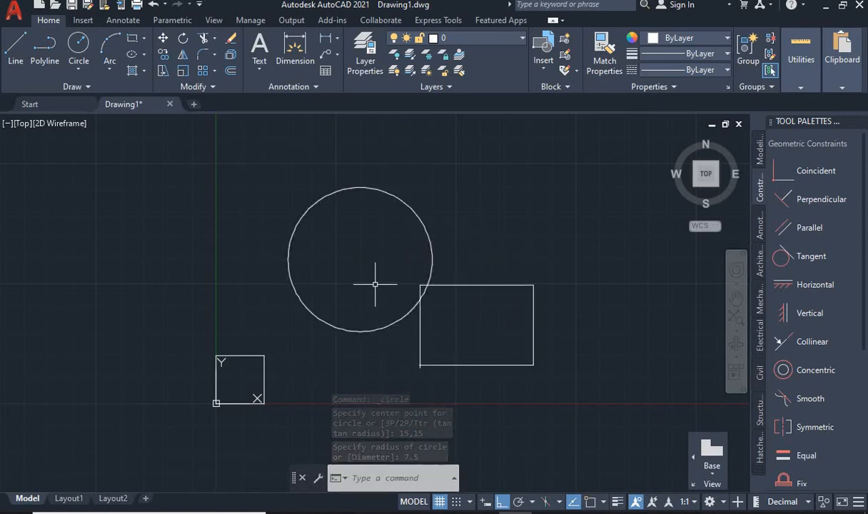
- Draw a small circle by Center, Diameter, as wide as the 5-unit square, above and to the right of the large circle
{"action": "left_click", "coordinate": [78, 69]}
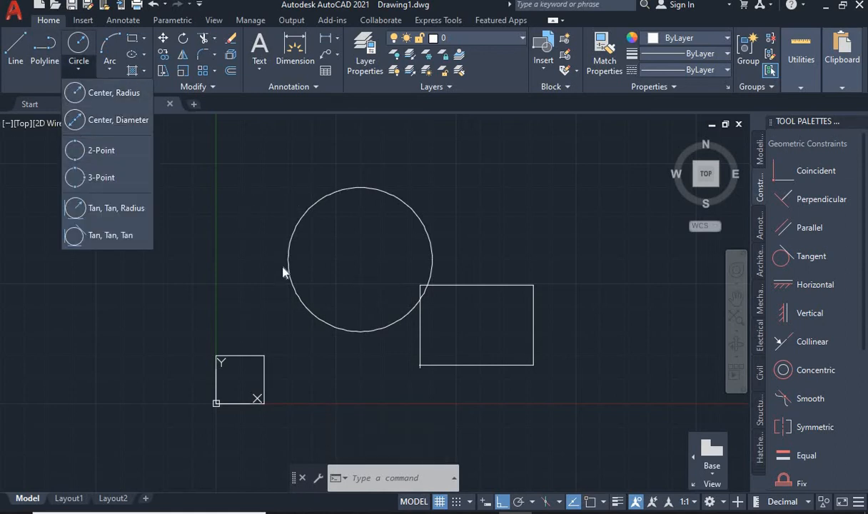
{"action": "left_click", "coordinate": [95, 124]}
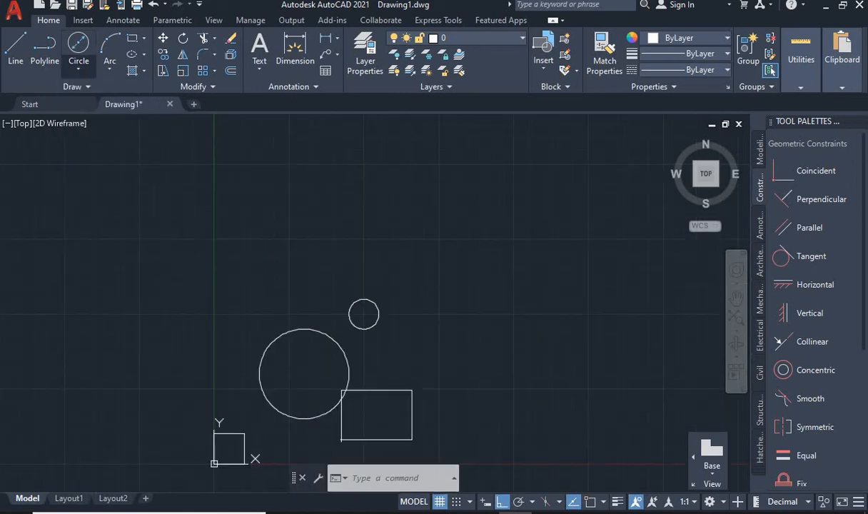
- Draw a circle by Center, Diameter with its center at 50,50 and a diameter of 15
{"action": "left_click", "coordinate": [78, 69]}
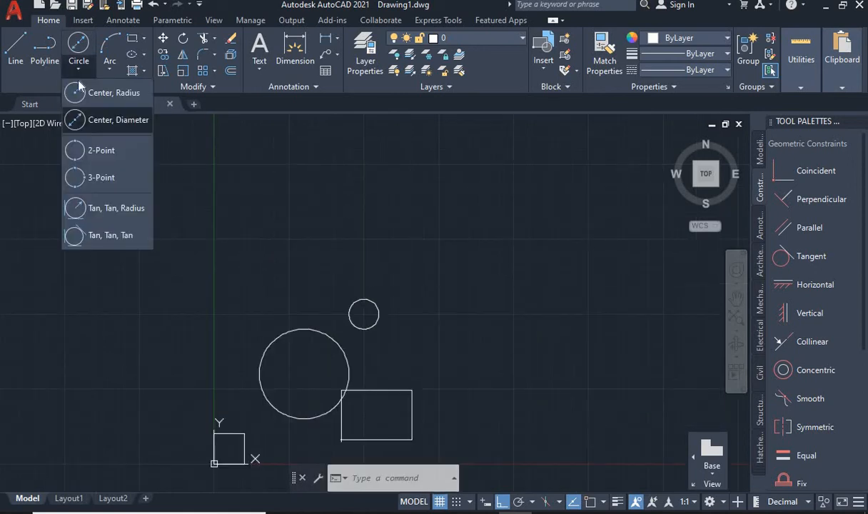
{"action": "left_click", "coordinate": [96, 123]}
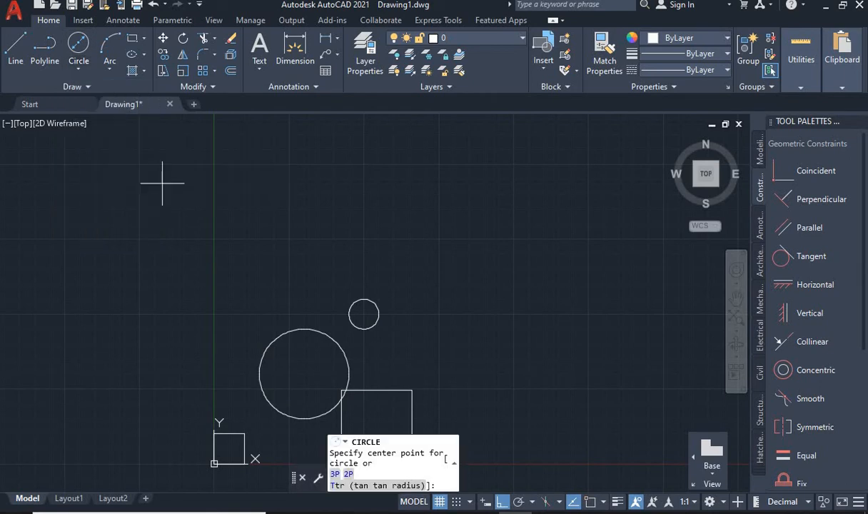
{"action": "middle_click_drag", "start_coordinate": [496, 287], "coordinate": [411, 284]}
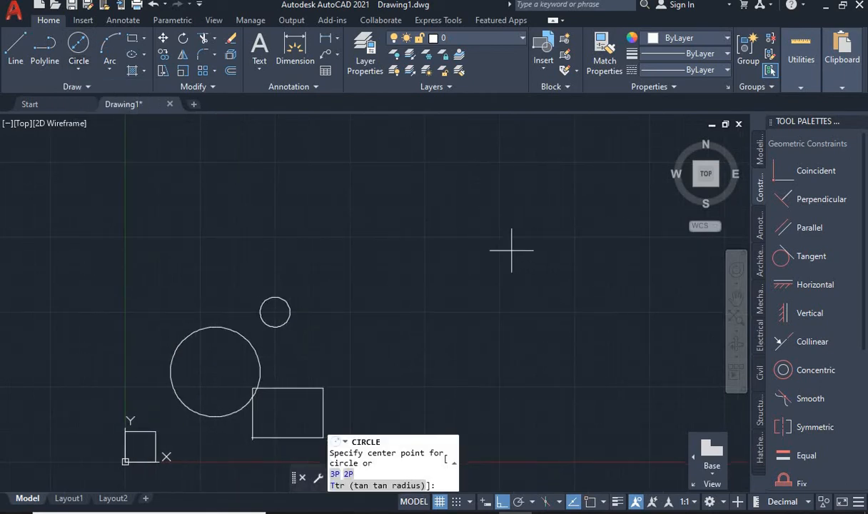
{"action": "middle_click_drag", "start_coordinate": [511, 250], "coordinate": [349, 301]}
{"action": "type", "text": "5"}
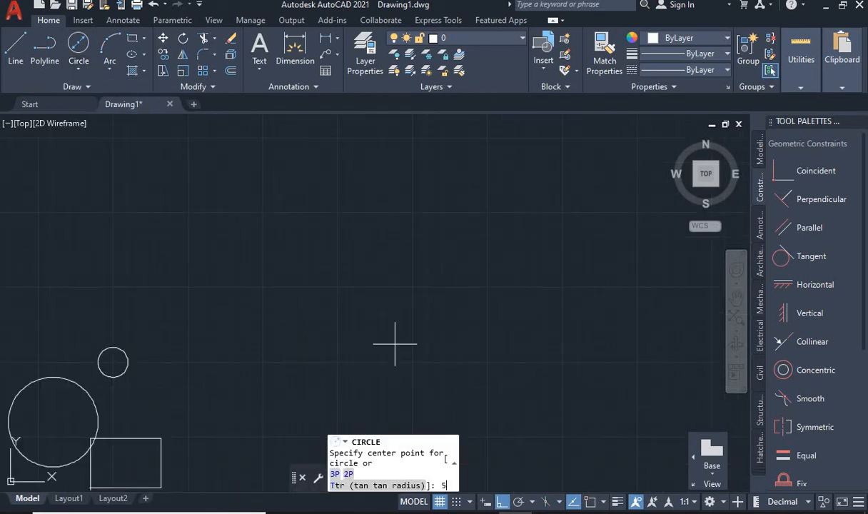
{"action": "type", "text": "0"}
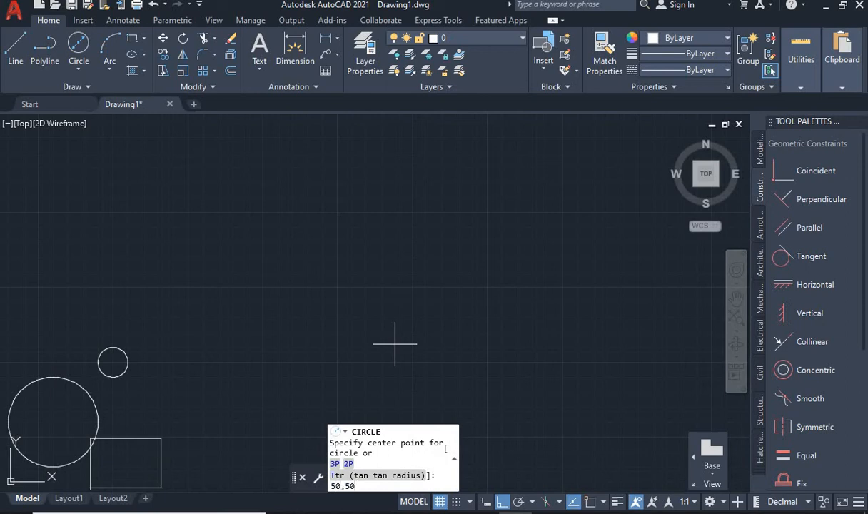
{"action": "type", "text": ",50"}
{"action": "key", "text": "Return"}
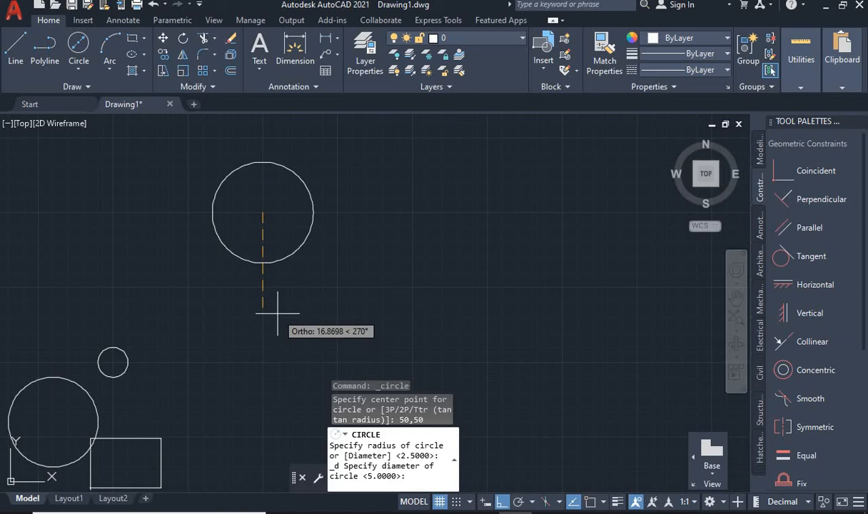
{"action": "type", "text": "15"}
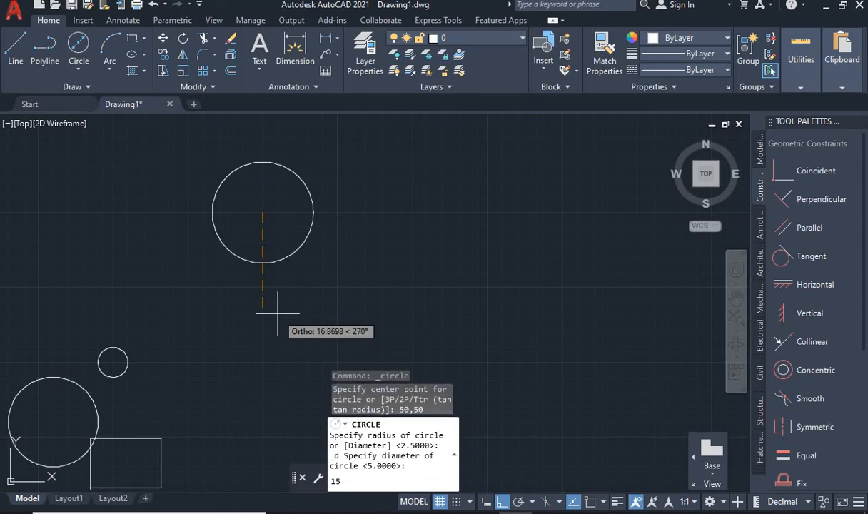
{"action": "key", "text": "Return"}
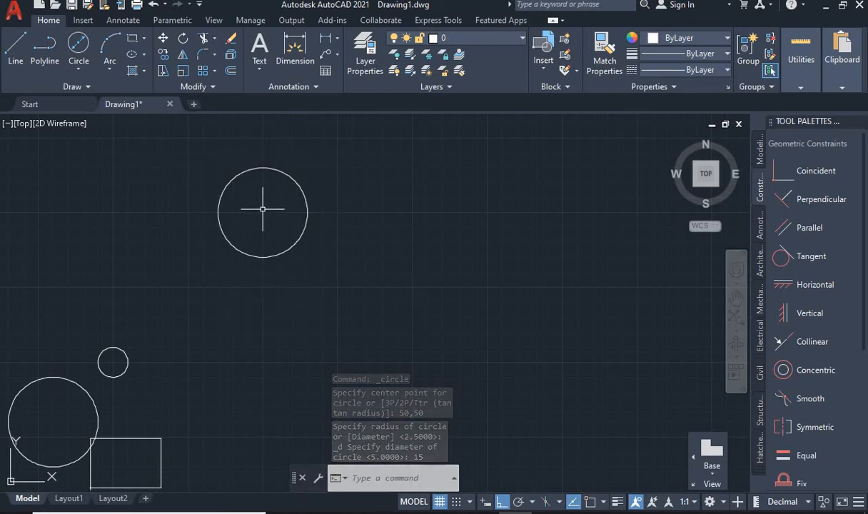
- Draw two separate horizontal lines end to end with a gap between them, below and to the right of the circle centered at 50,50
{"action": "left_click", "coordinate": [77, 69]}
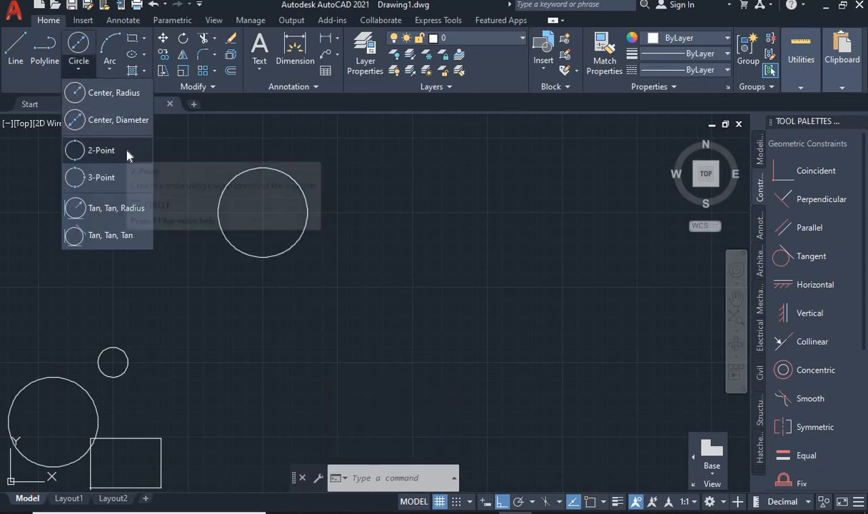
{"action": "left_click", "coordinate": [21, 45]}
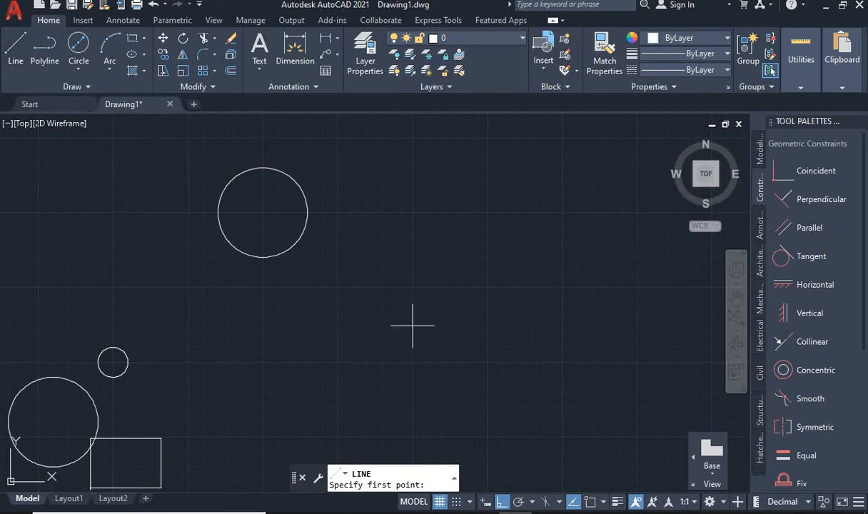
{"action": "left_click", "coordinate": [376, 313]}
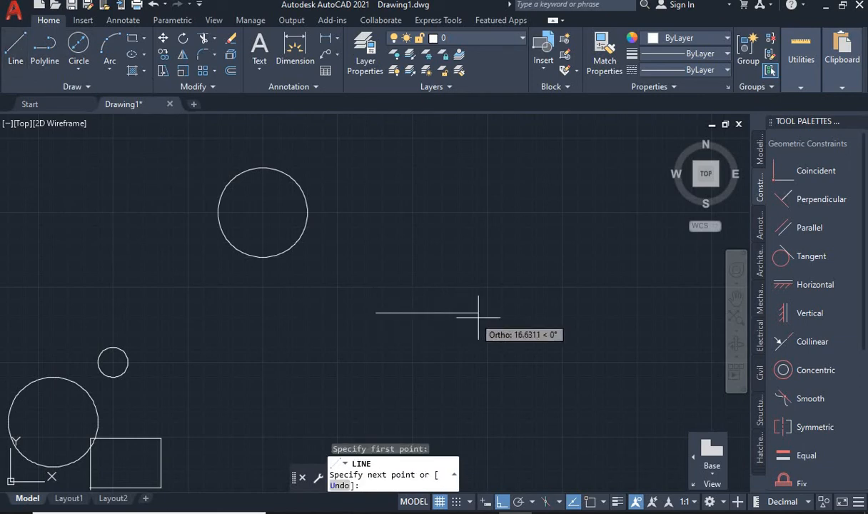
{"action": "left_click", "coordinate": [539, 313]}
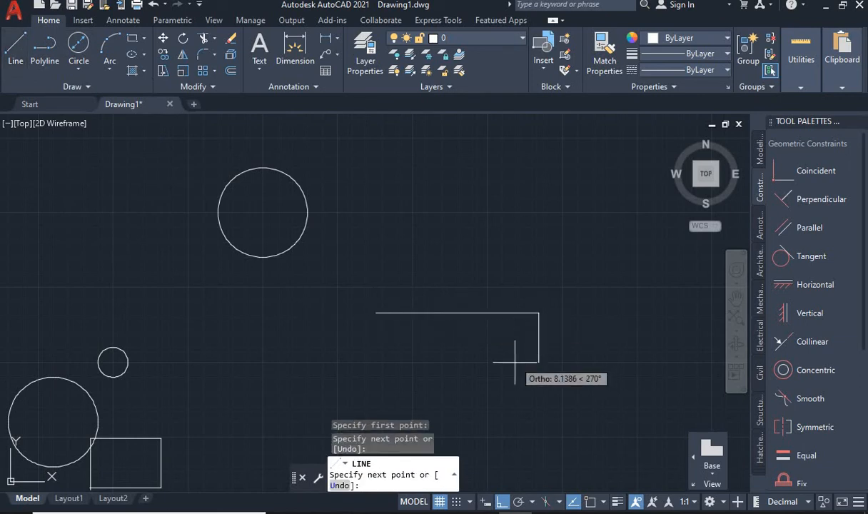
{"action": "key", "text": "Escape"}
{"action": "key", "text": "Return"}
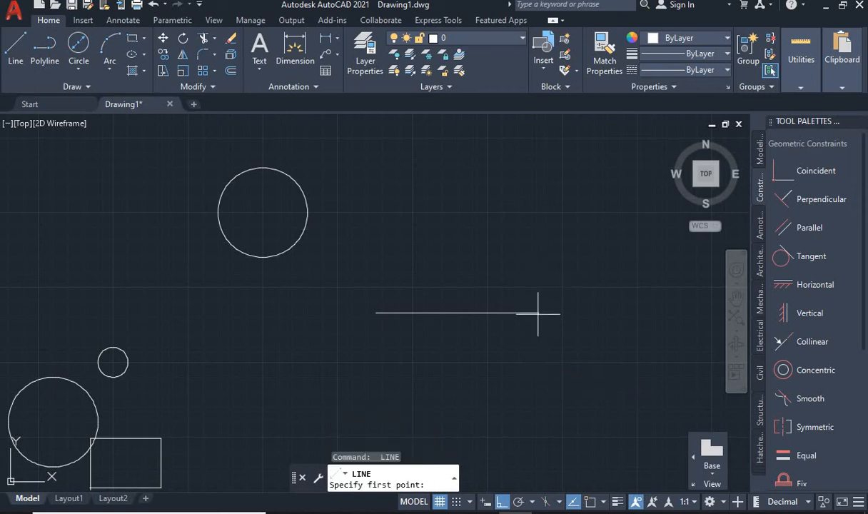
{"action": "left_click", "coordinate": [594, 311]}
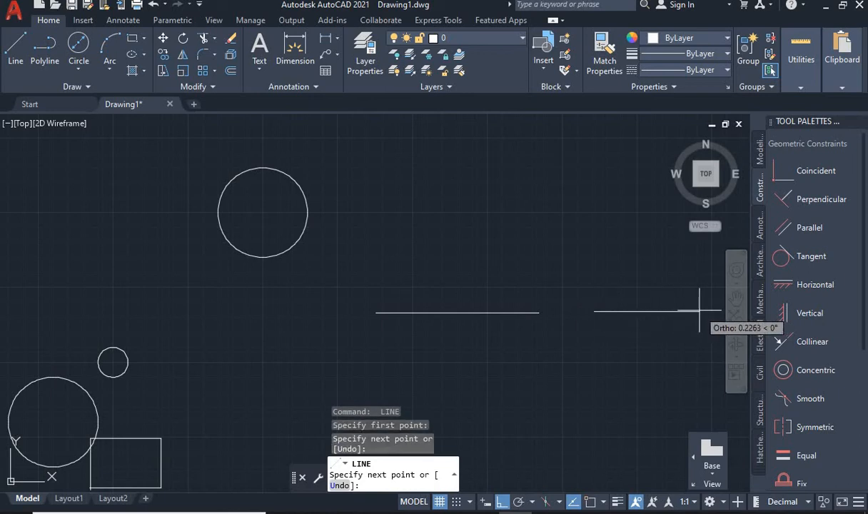
{"action": "left_click", "coordinate": [699, 311]}
{"action": "key", "text": "Escape"}
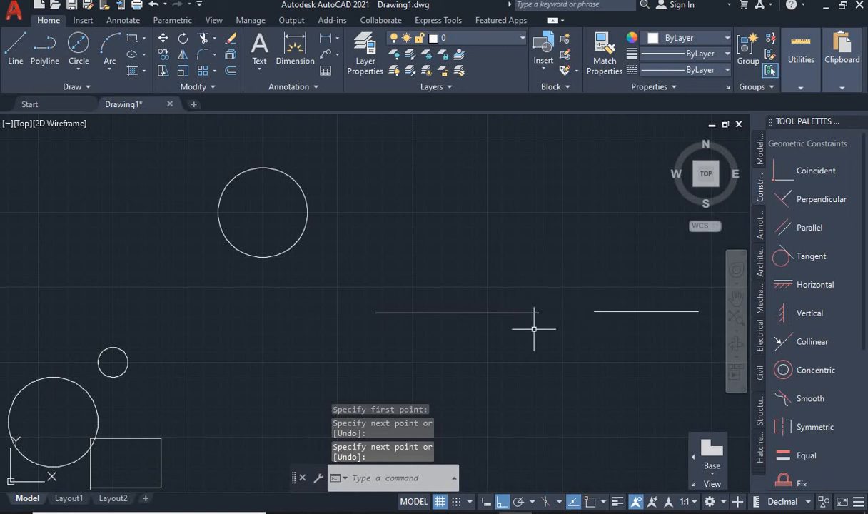
- Draw a 2-Point circle that bridges the gap between the facing endpoints of the two horizontal lines
{"action": "left_click", "coordinate": [85, 63]}
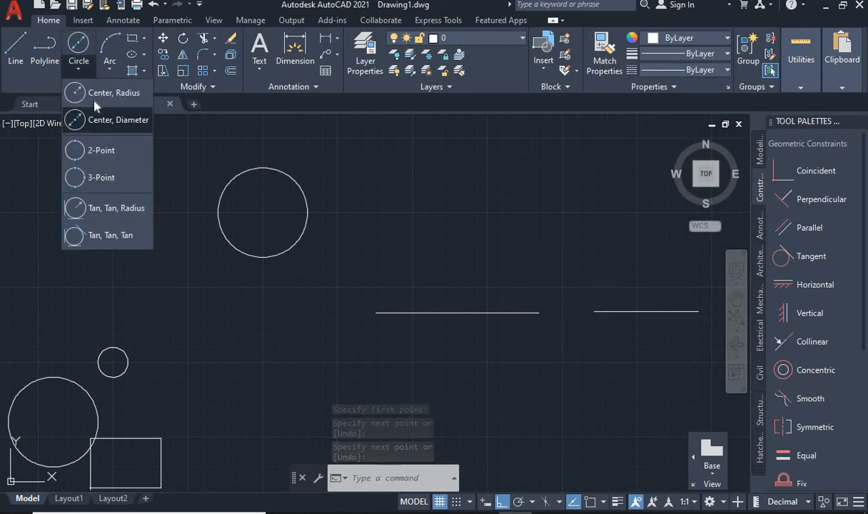
{"action": "left_click", "coordinate": [109, 150]}
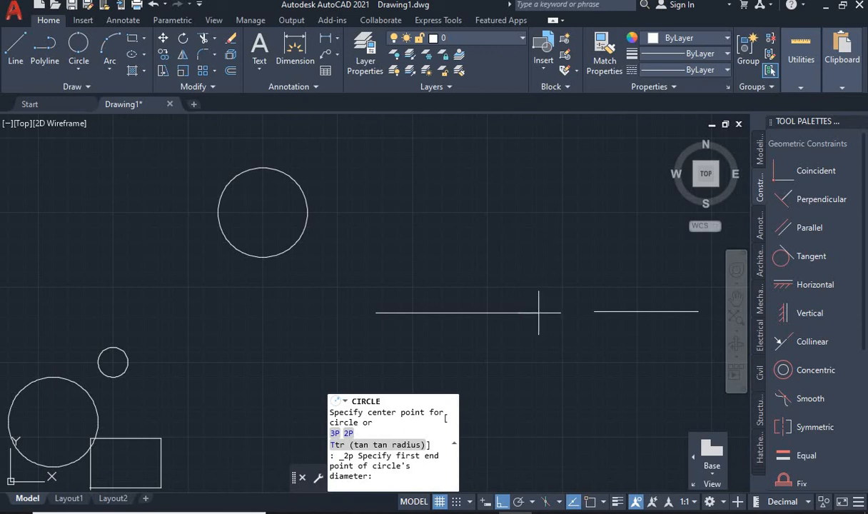
{"action": "left_click", "coordinate": [539, 312]}
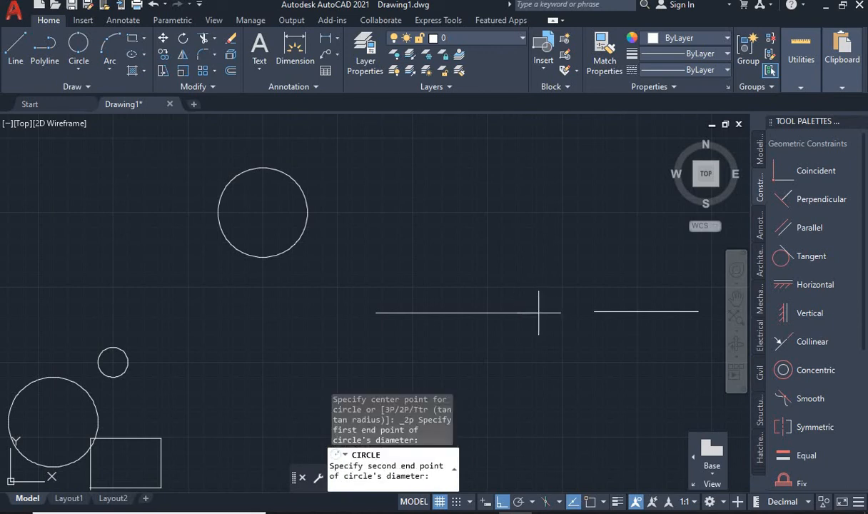
{"action": "left_click", "coordinate": [595, 311]}
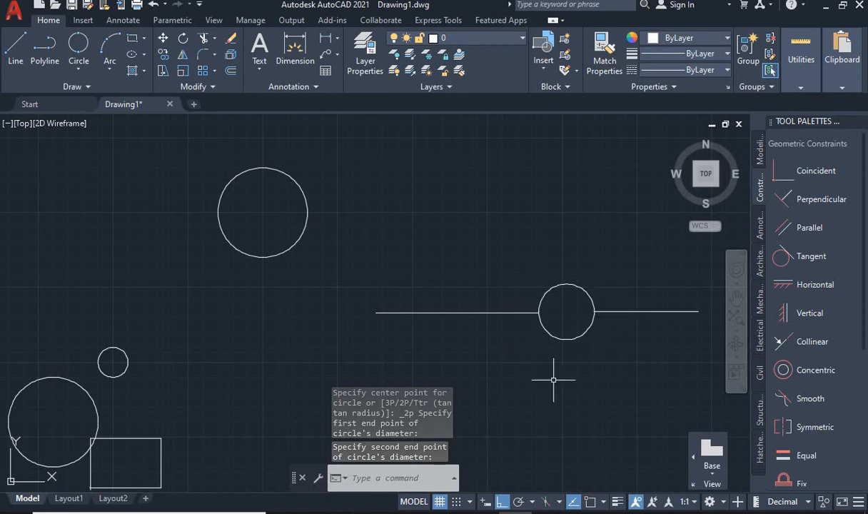
- Draw a 3-Point circle through the large circle's upper-right edge, the bottom of the small circle above the rectangle, and the rectangle's top edge
{"action": "left_click", "coordinate": [65, 69]}
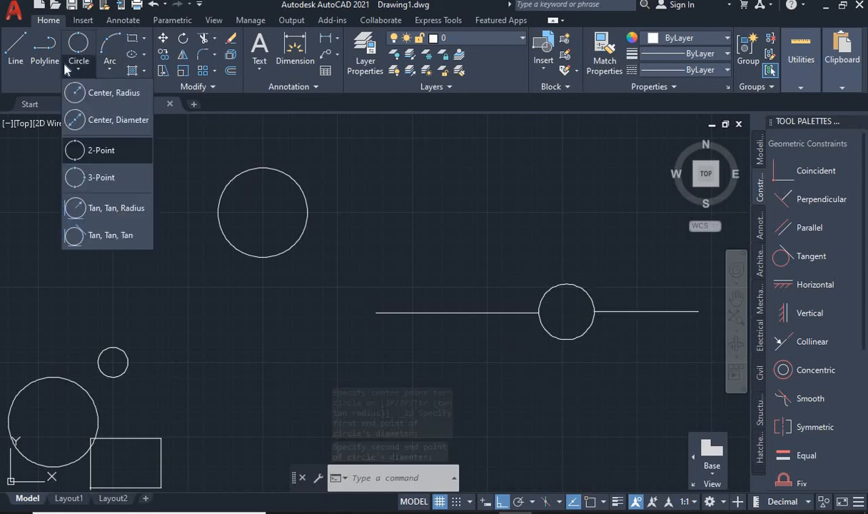
{"action": "left_click", "coordinate": [99, 149]}
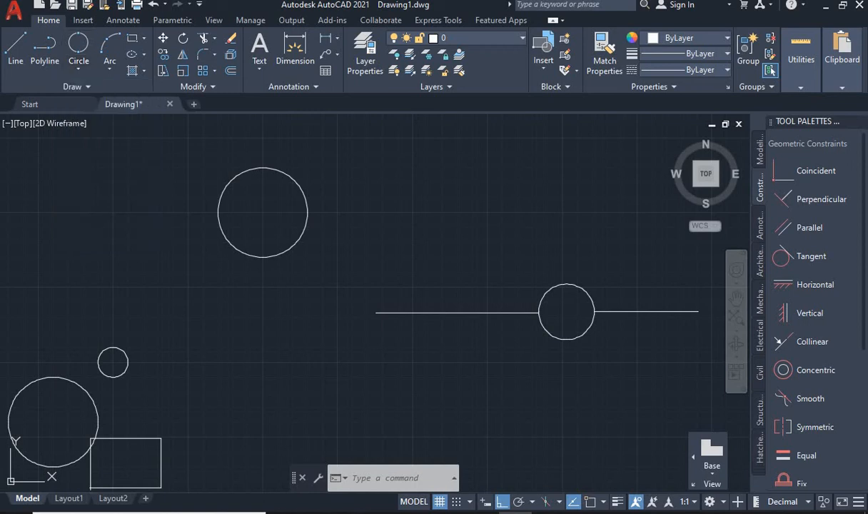
{"action": "scroll", "coordinate": [227, 331], "scroll_direction": "up", "scroll_amount": 6}
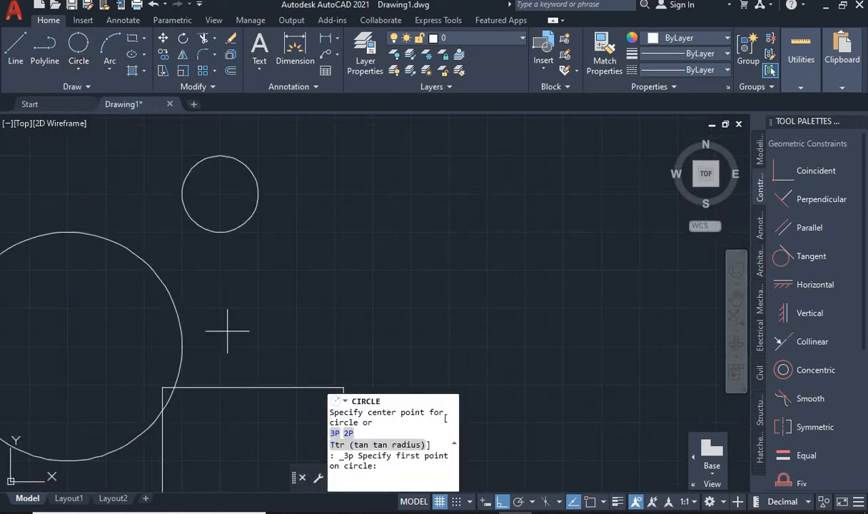
{"action": "left_click", "coordinate": [145, 262]}
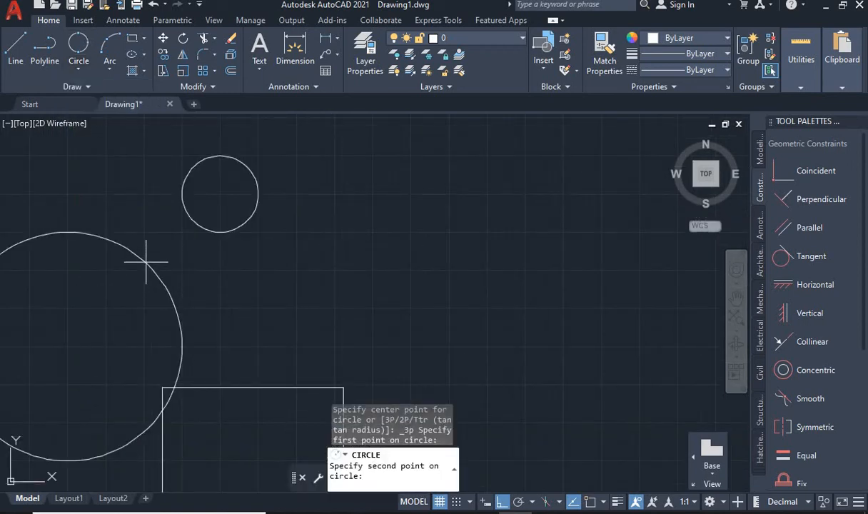
{"action": "left_click", "coordinate": [219, 231]}
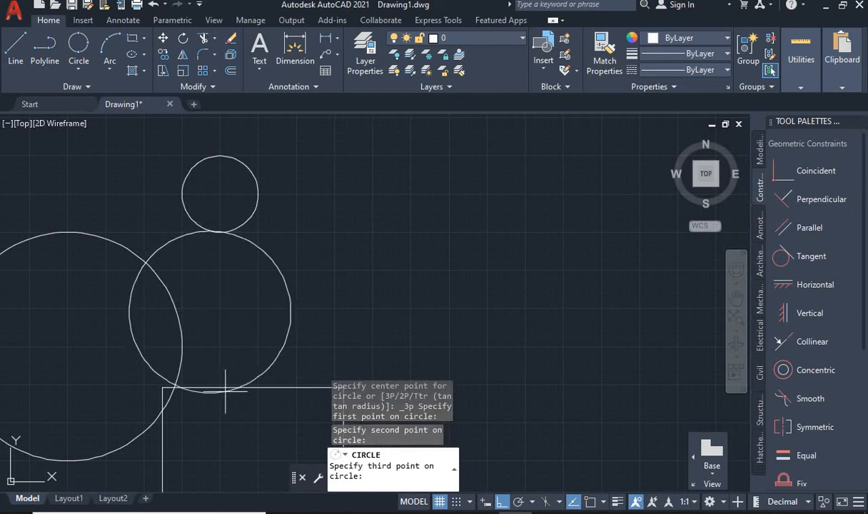
{"action": "left_click", "coordinate": [301, 388]}
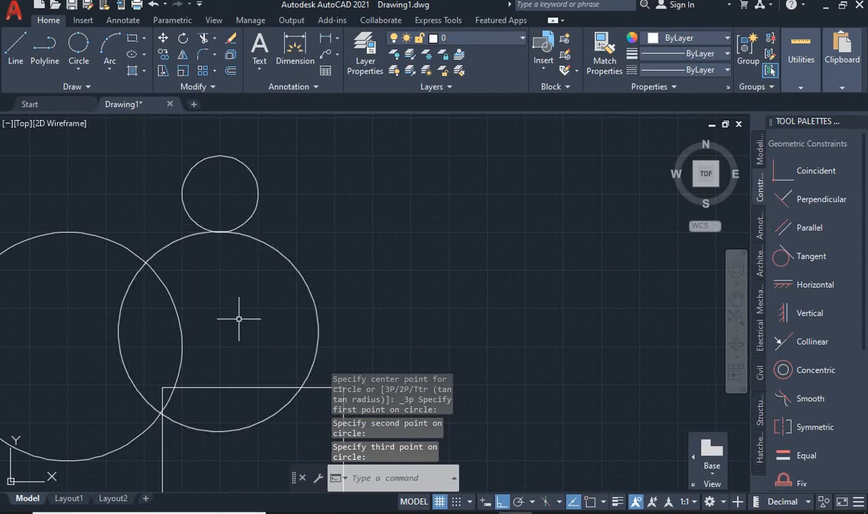
- Draw a Tan, Tan, Radius circle of radius 10 tangent to the circle centered at 15,15 and the rectangle's left edge
{"action": "left_click", "coordinate": [79, 67]}
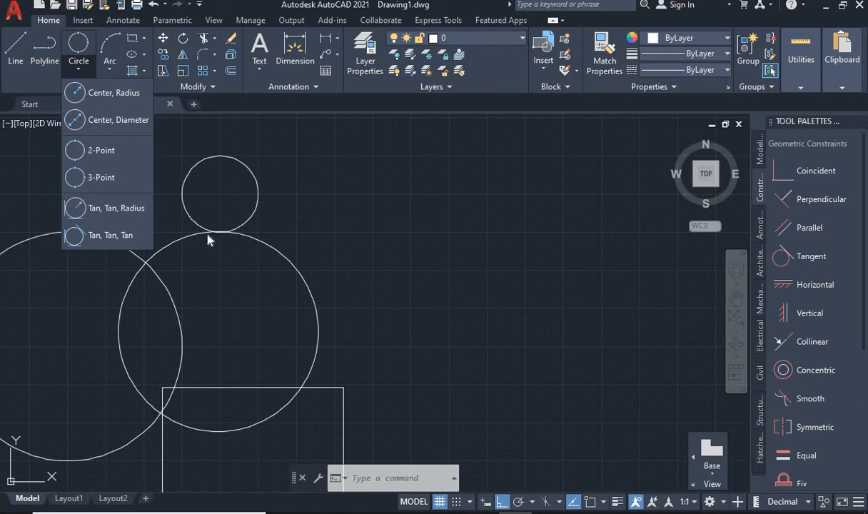
{"action": "left_click", "coordinate": [116, 208]}
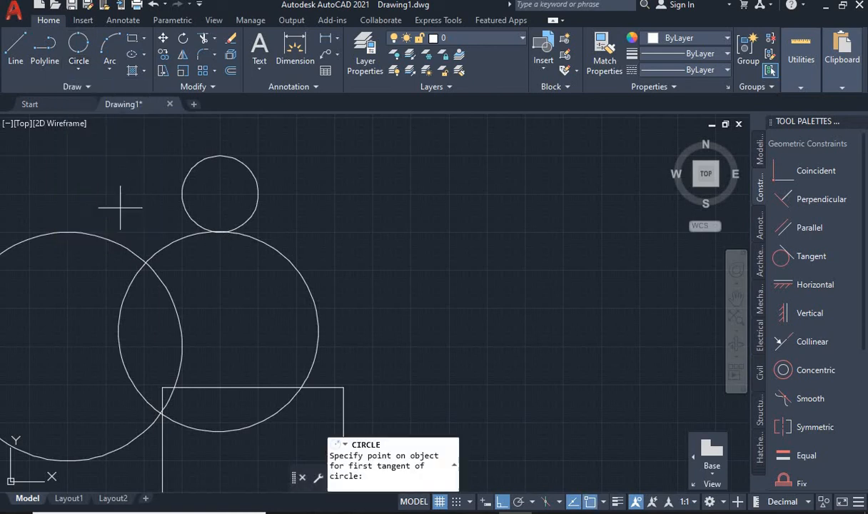
{"action": "scroll", "coordinate": [302, 294], "scroll_direction": "down", "scroll_amount": 2}
{"action": "mouse_move", "coordinate": [302, 294]}
{"action": "middle_mouse_down"}
{"action": "mouse_move", "coordinate": [296, 246]}
{"action": "mouse_move", "coordinate": [344, 184]}
{"action": "middle_mouse_up"}
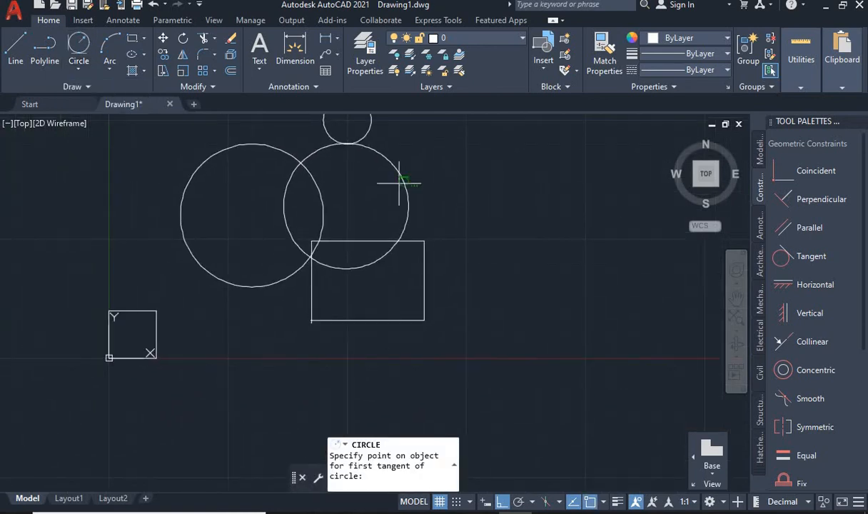
{"action": "scroll", "coordinate": [302, 293], "scroll_direction": "up", "scroll_amount": 2}
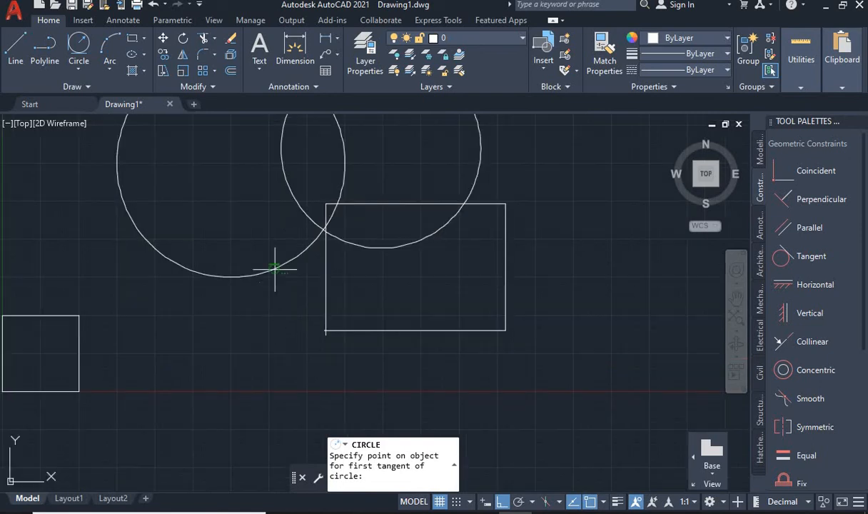
{"action": "left_click", "coordinate": [275, 270]}
{"action": "left_click", "coordinate": [325, 280]}
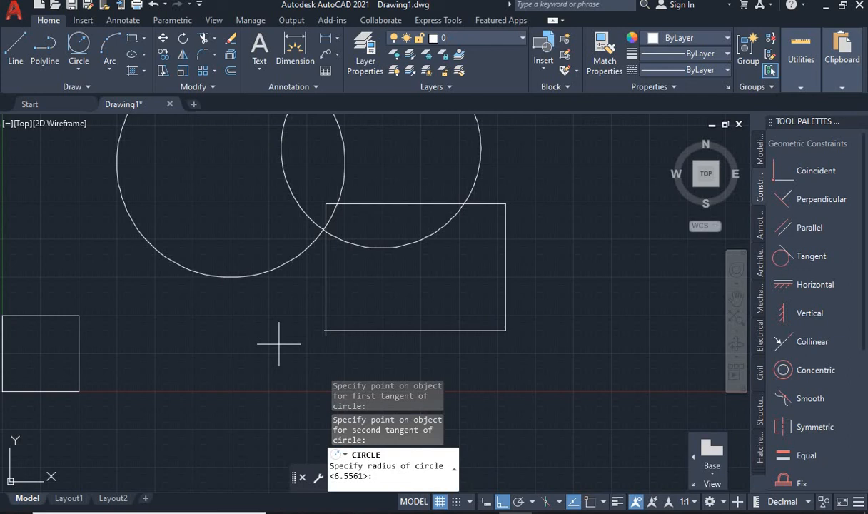
{"action": "type", "text": "10"}
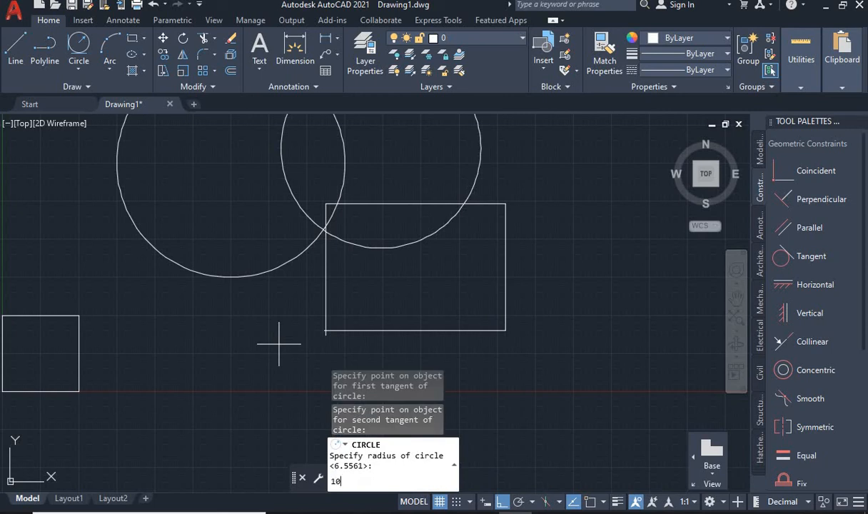
{"action": "key", "text": "Return"}
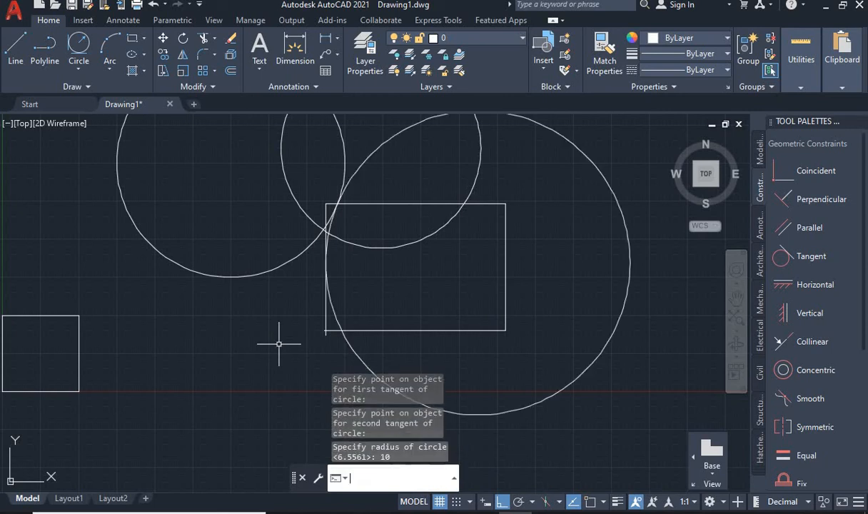
- Draw a Tan, Tan, Tan circle tangent to the circle centered at 15,15, the 3-Point circle overlapping it, and the small circle above the rectangle
{"action": "scroll", "coordinate": [286, 371], "scroll_direction": "down", "scroll_amount": 2}
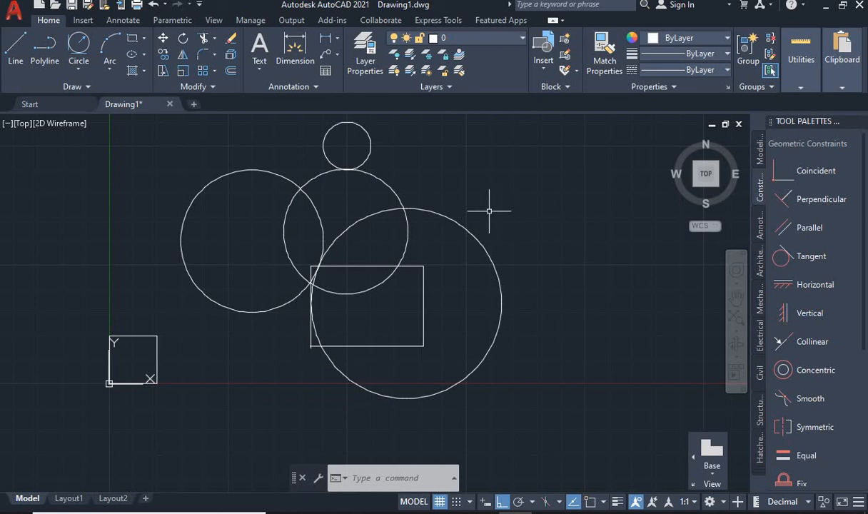
{"action": "left_click", "coordinate": [78, 69]}
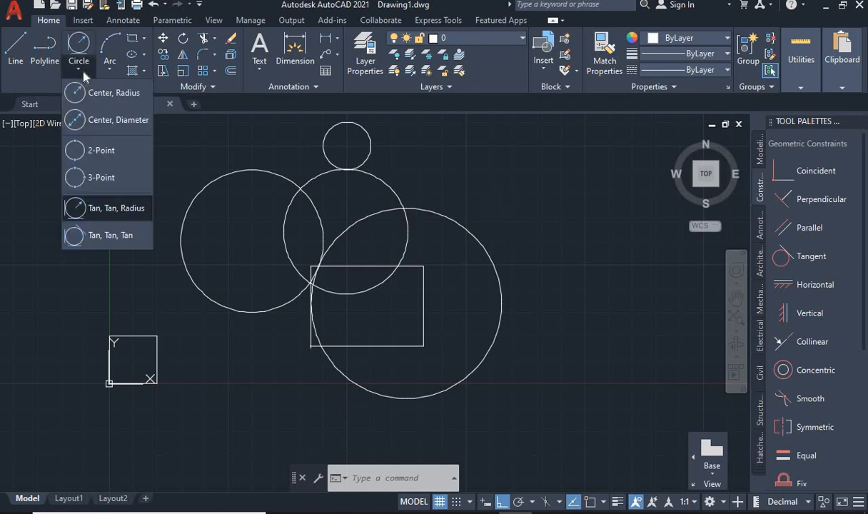
{"action": "left_click", "coordinate": [113, 237]}
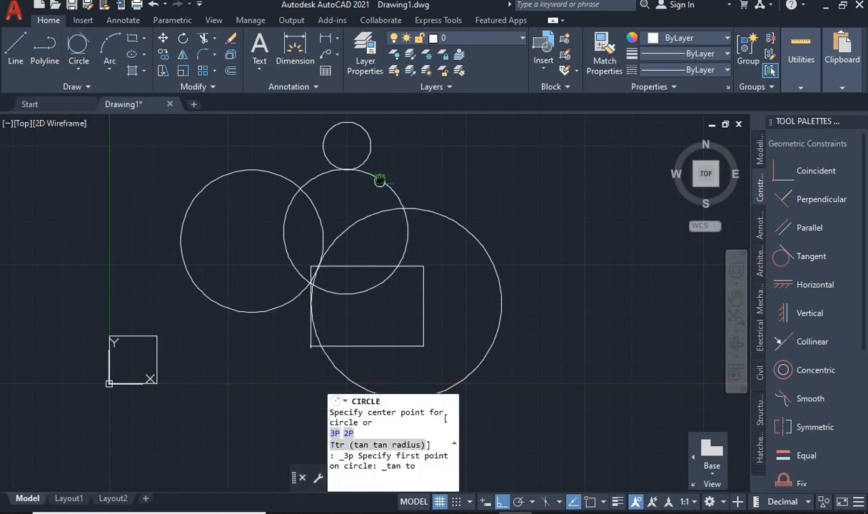
{"action": "middle_click_drag", "start_coordinate": [380, 180], "coordinate": [398, 261]}
{"action": "scroll", "coordinate": [306, 236], "scroll_direction": "up", "scroll_amount": 5}
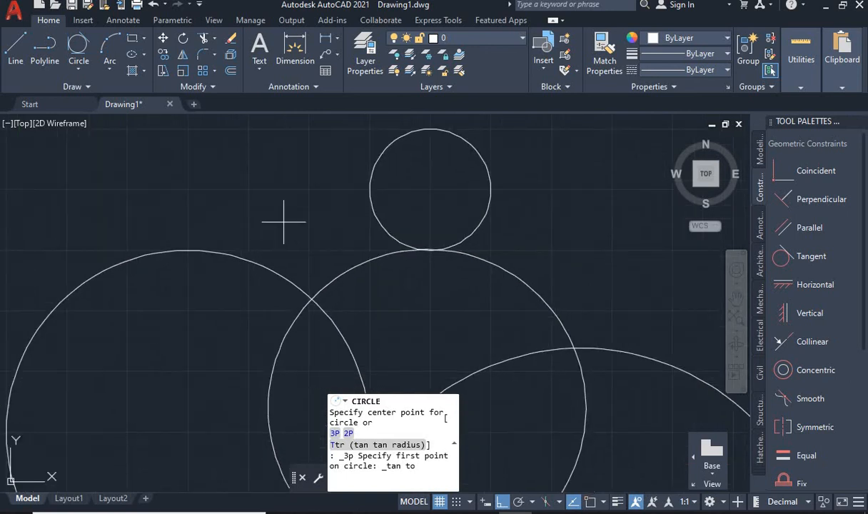
{"action": "left_click", "coordinate": [239, 257]}
{"action": "left_click", "coordinate": [349, 266]}
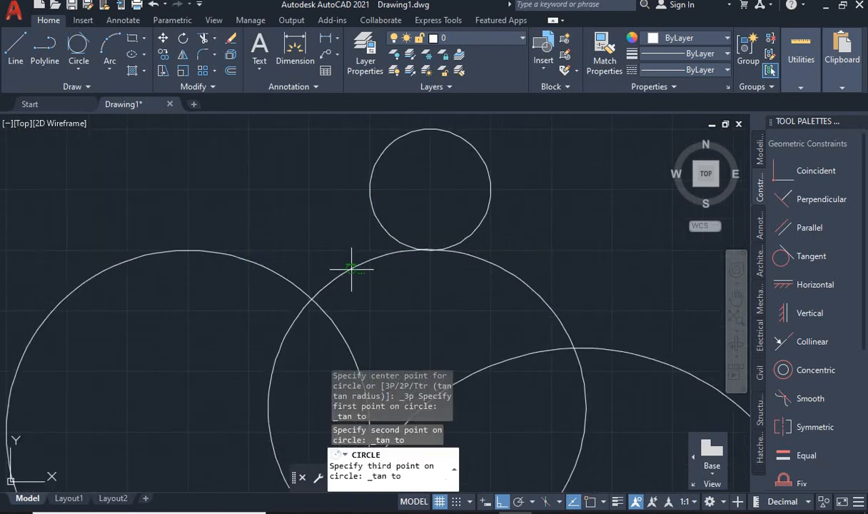
{"action": "left_click", "coordinate": [372, 185]}
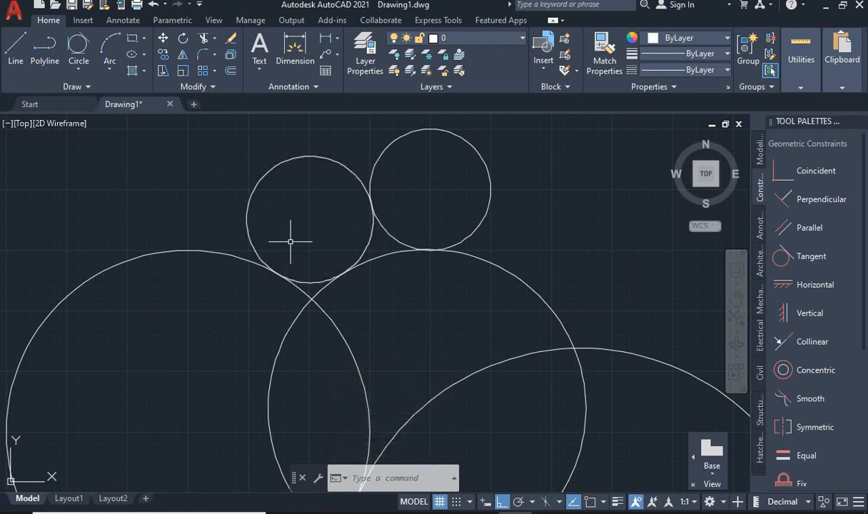
{"action": "left_click", "coordinate": [74, 63]}
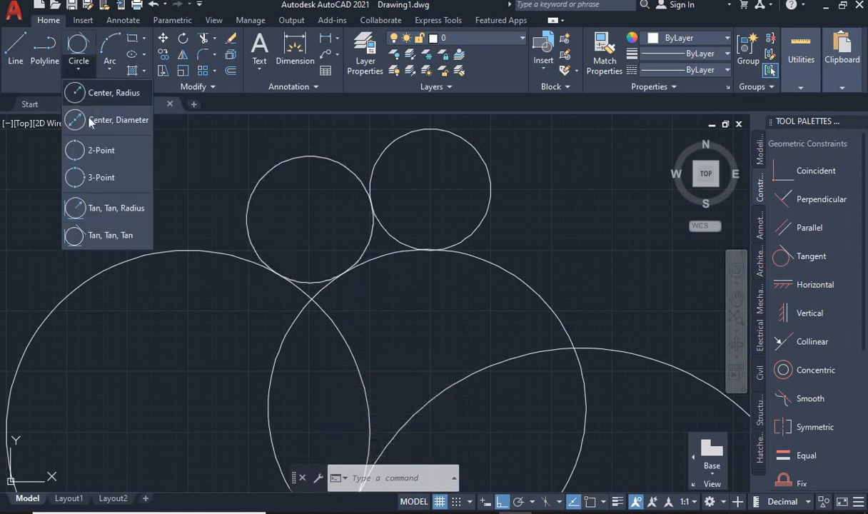
{"action": "left_click", "coordinate": [79, 67]}
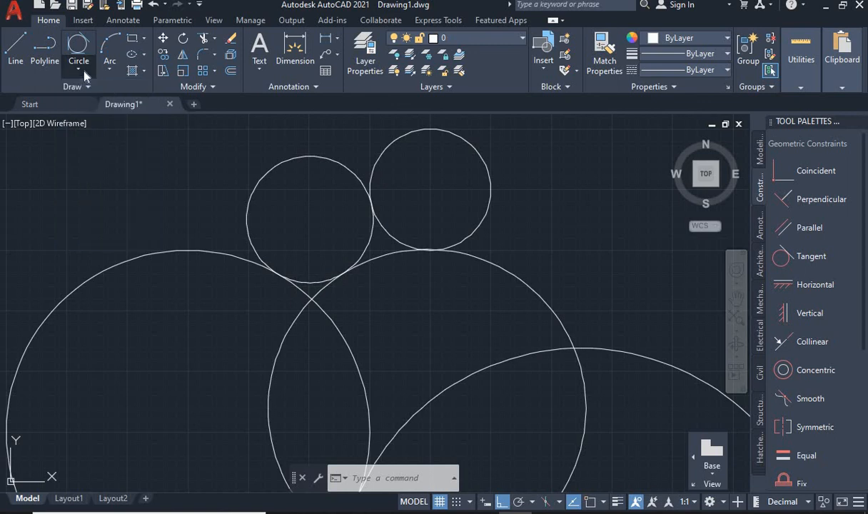
{"action": "scroll", "coordinate": [327, 329], "scroll_direction": "down", "scroll_amount": 5}
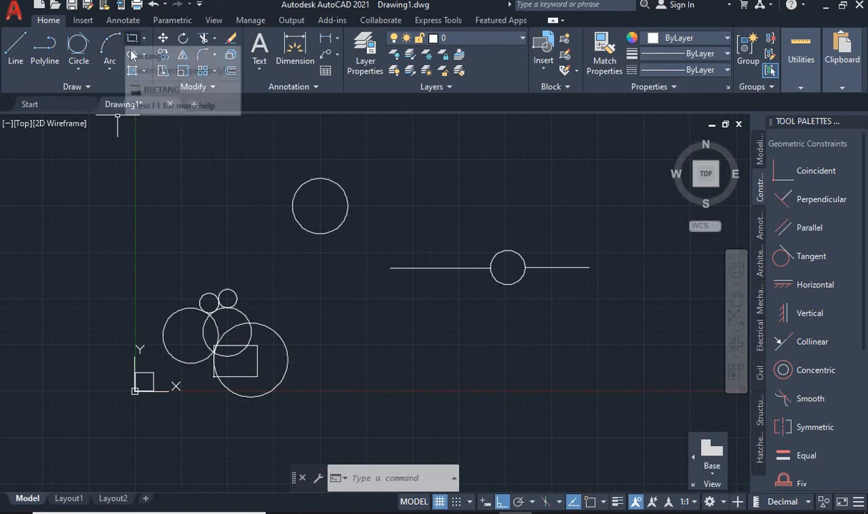
{"action": "scroll", "coordinate": [361, 279], "scroll_direction": "down", "scroll_amount": 2}
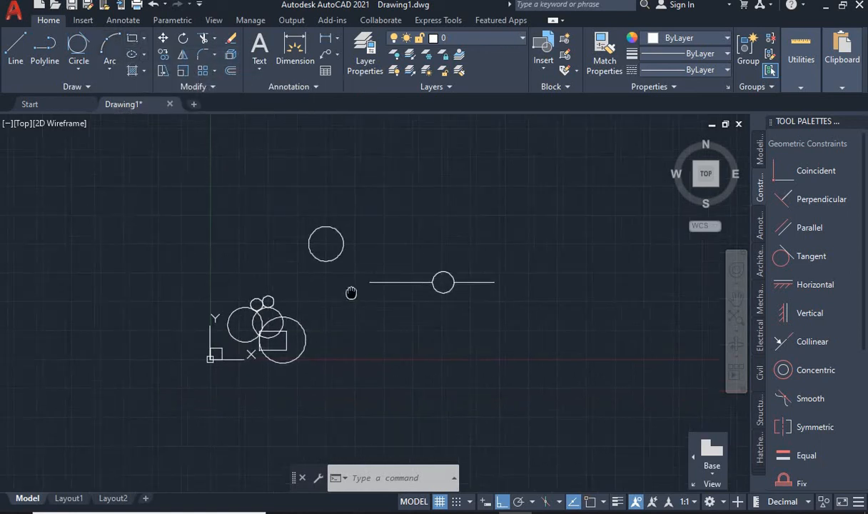